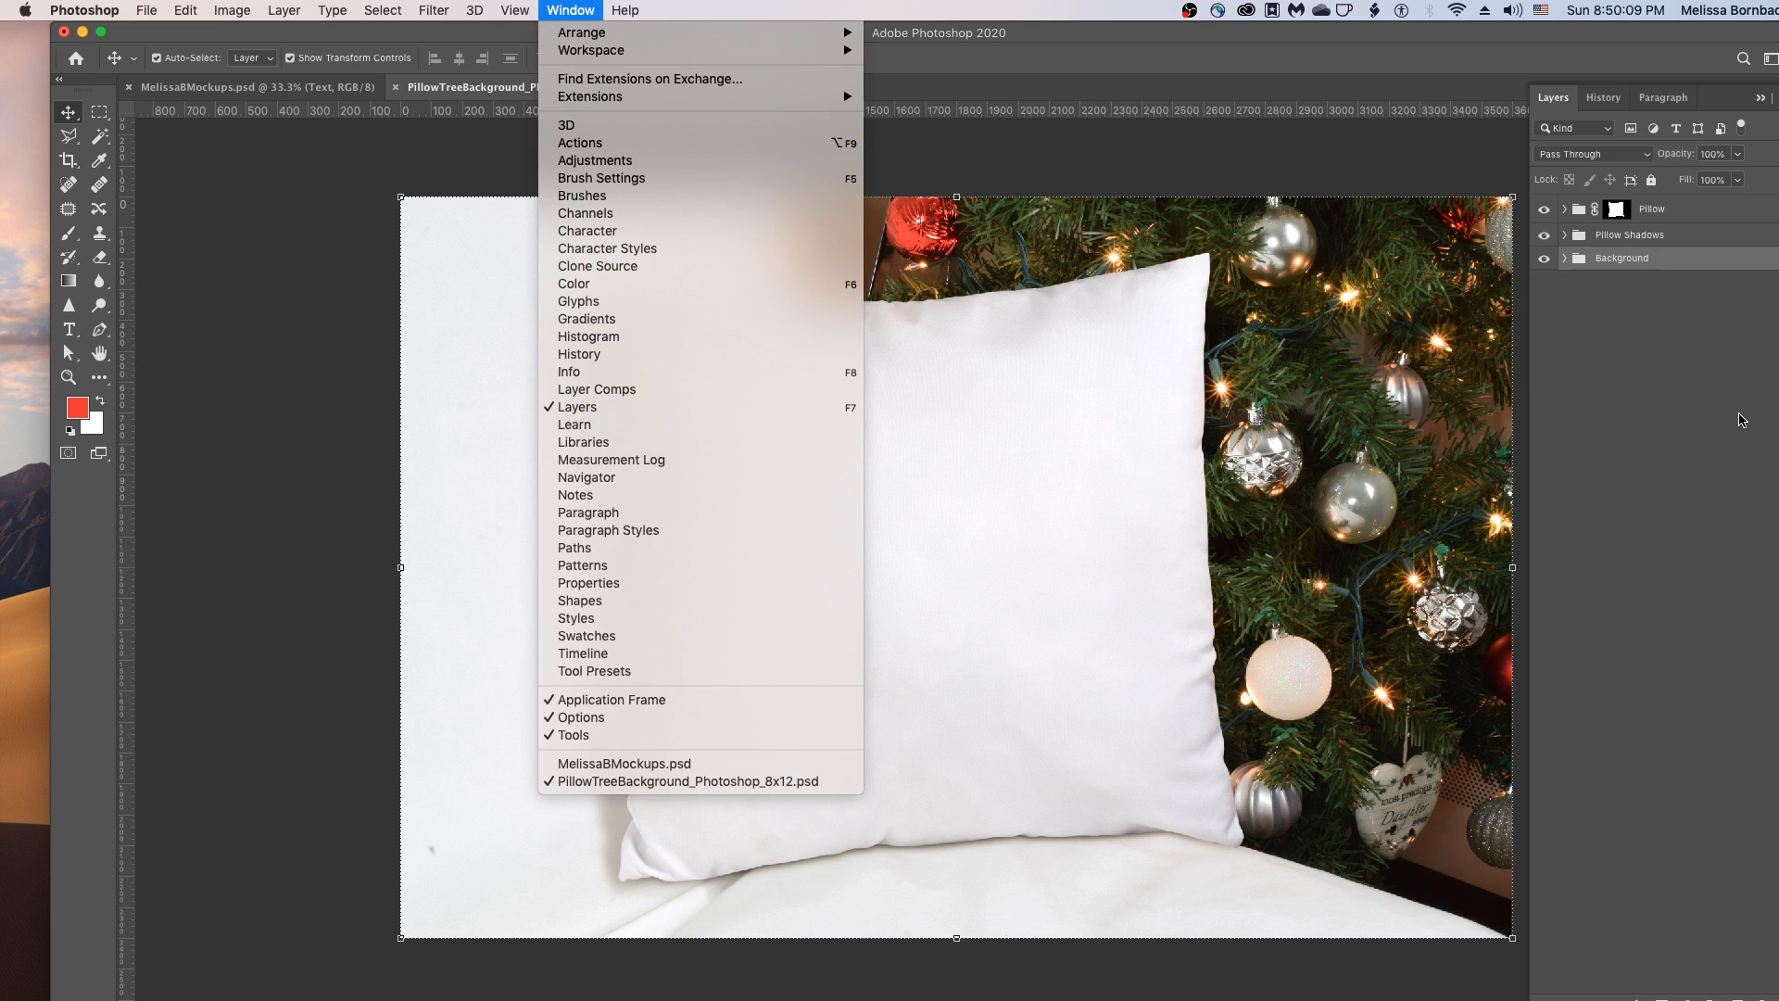
- Open the Design – Pillow smart object inside the Pillow group for editing
click(1714, 405)
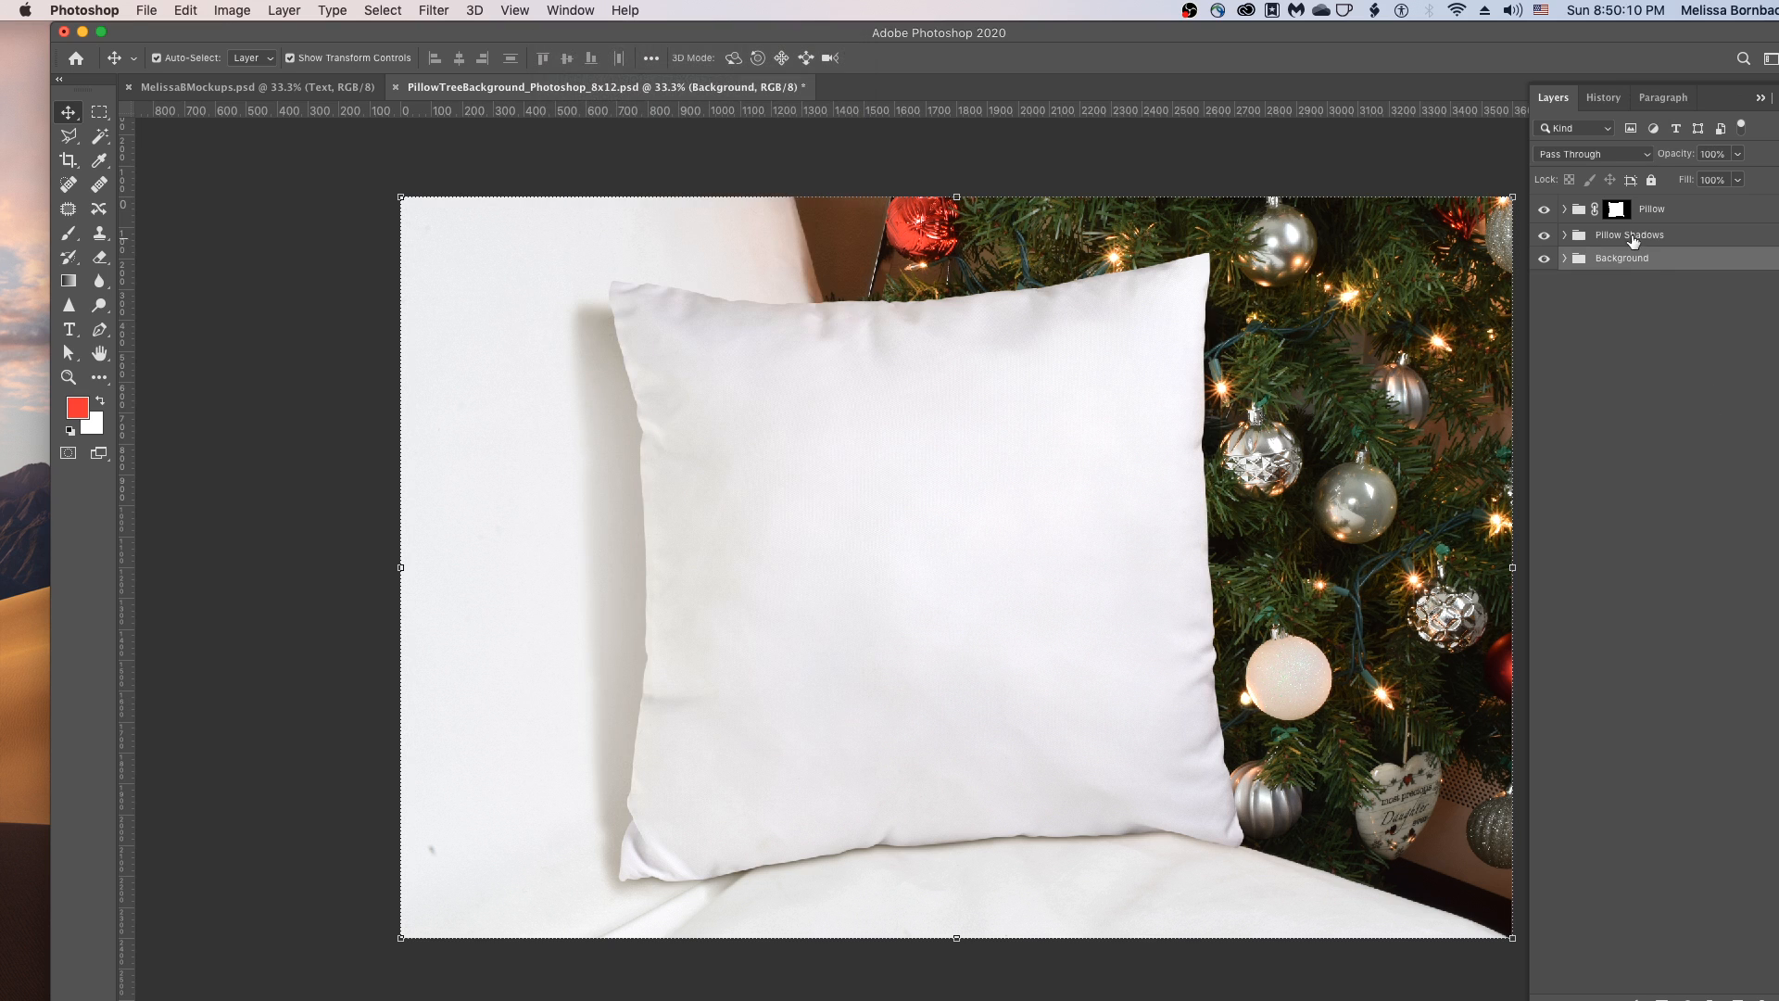
click(1564, 210)
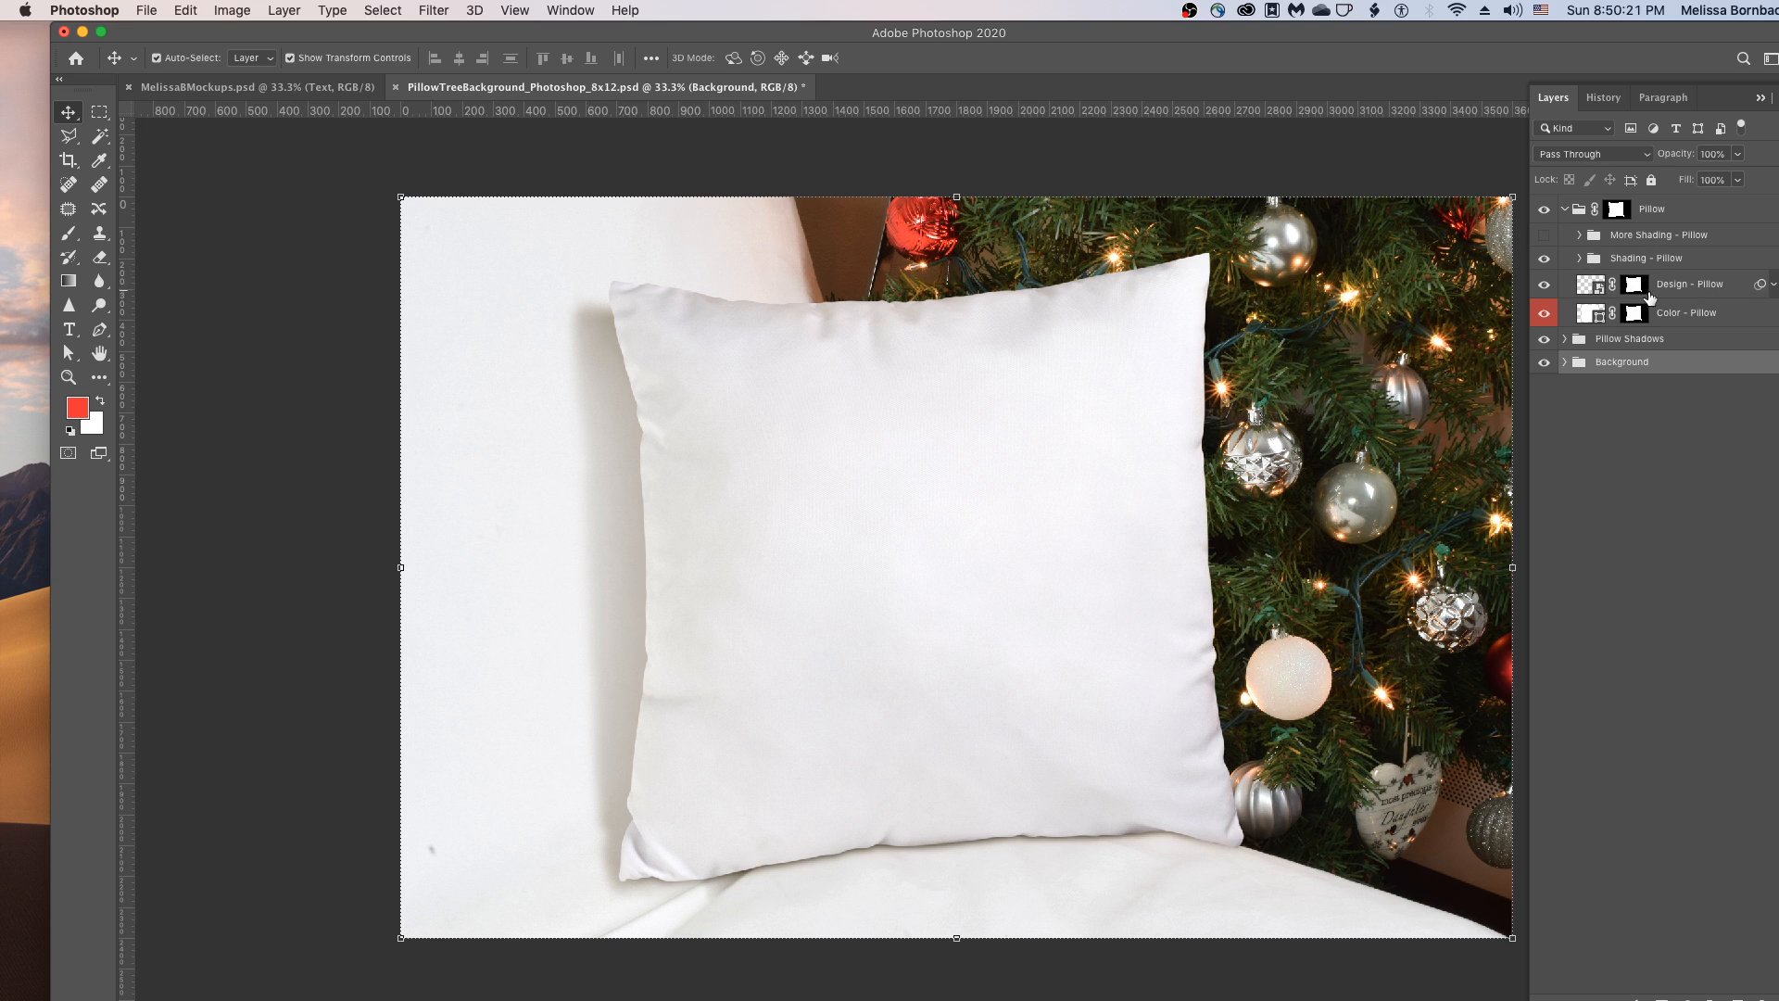
double_click(1591, 284)
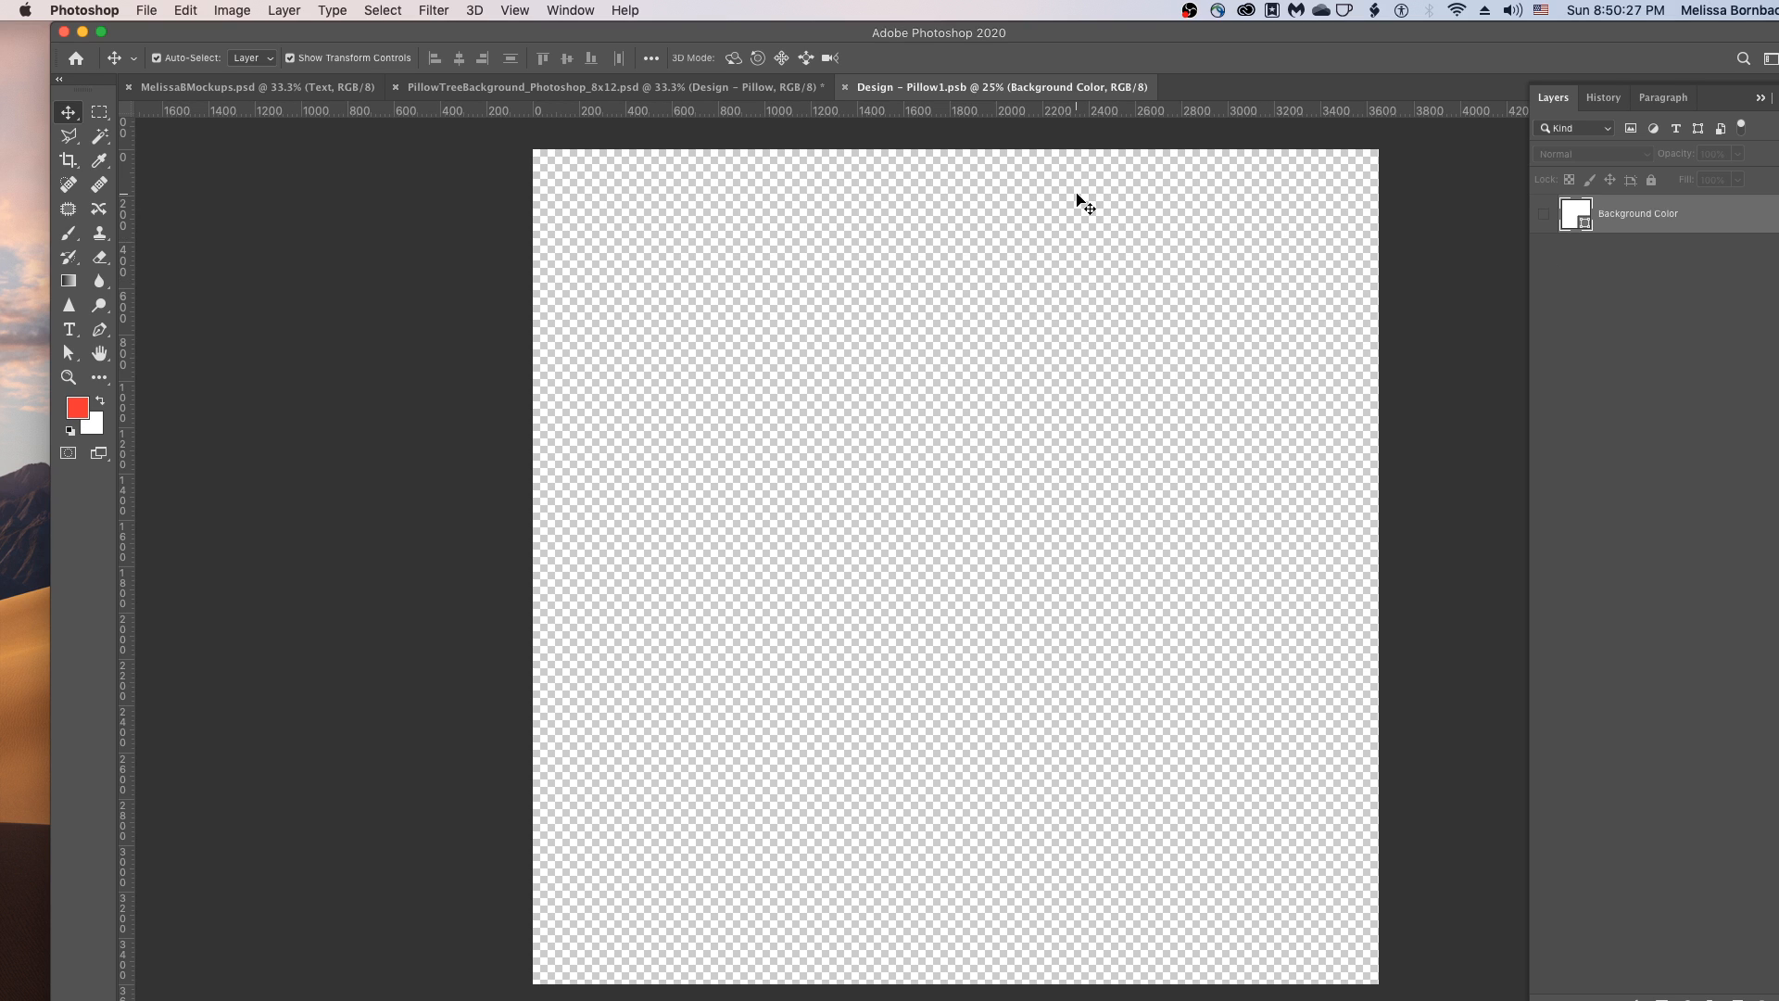
- Open the artwork file background-1571856.jpg from the 1_Art folder
click(147, 10)
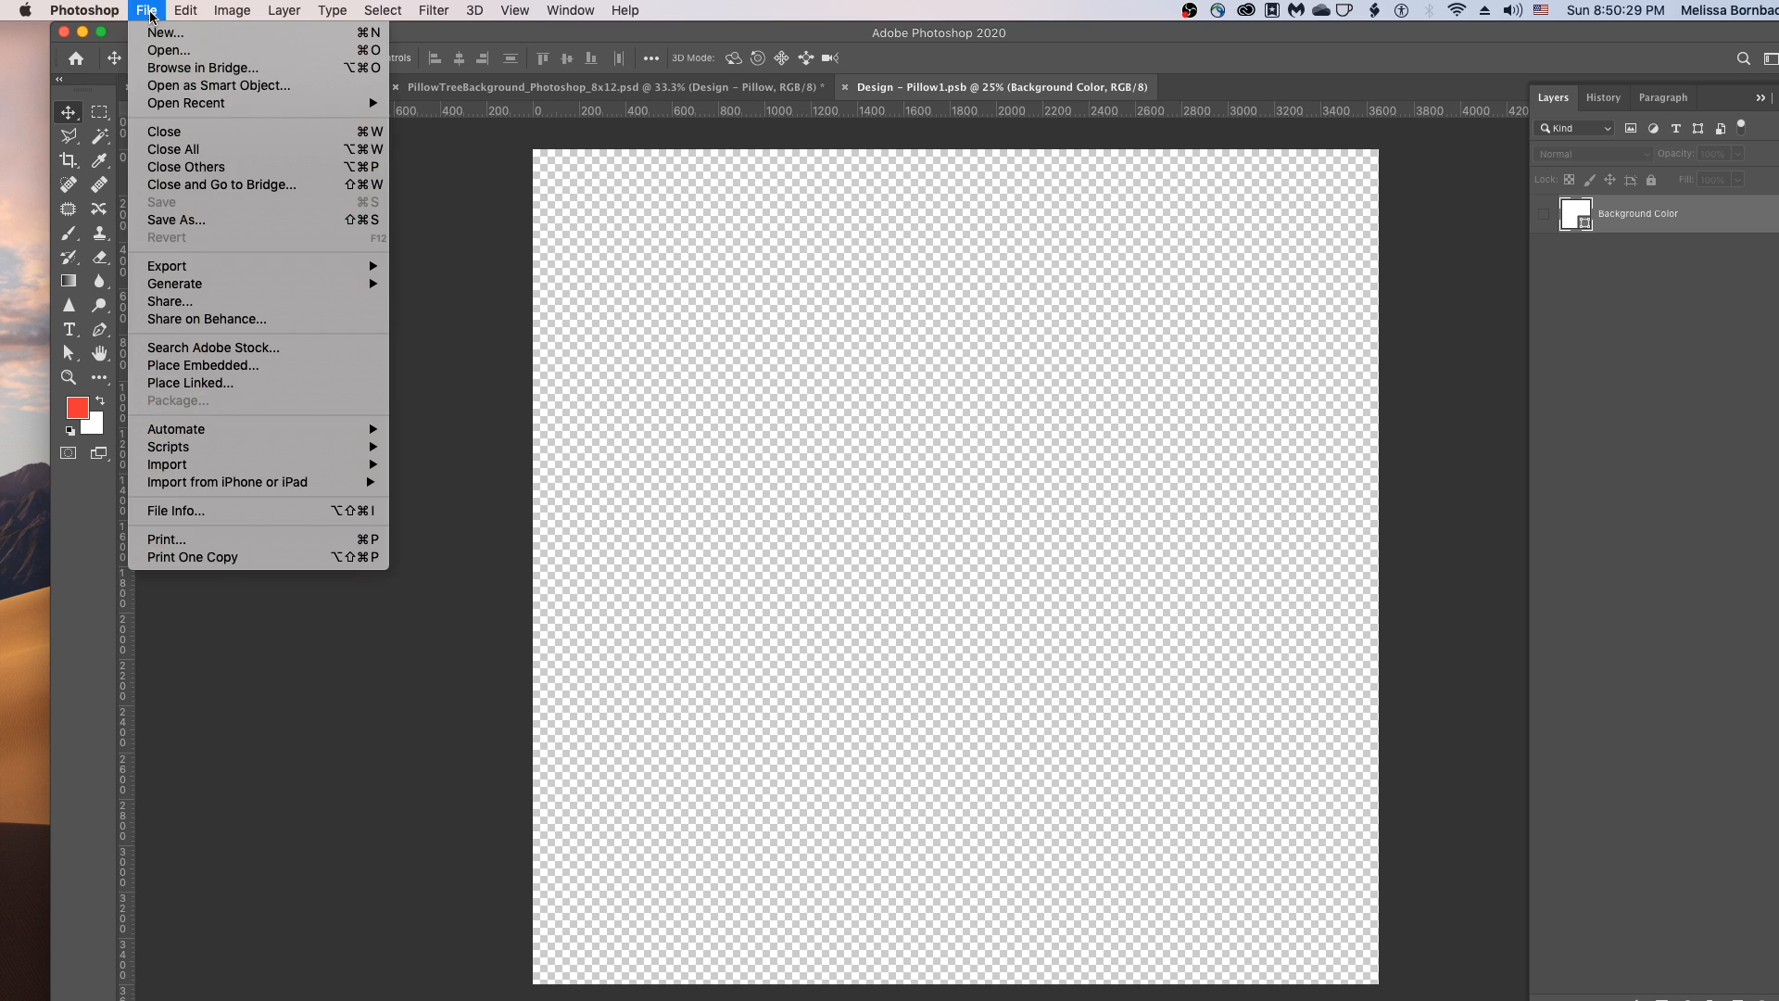
click(166, 50)
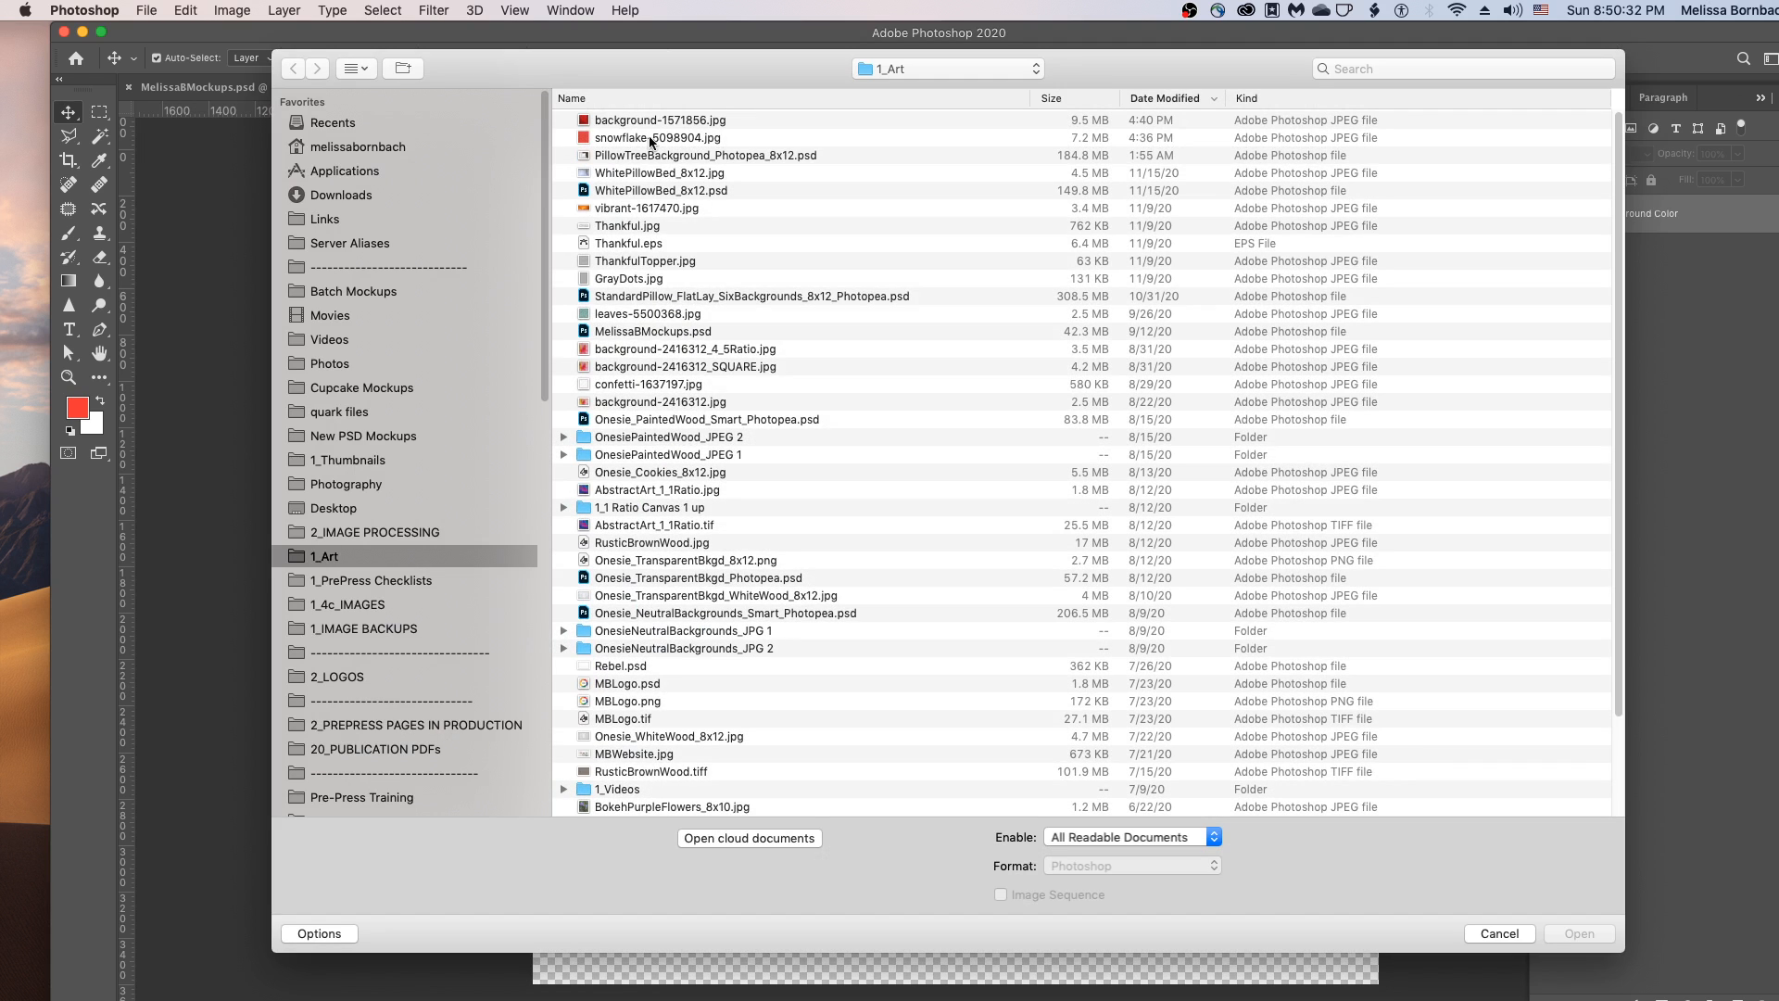
click(666, 121)
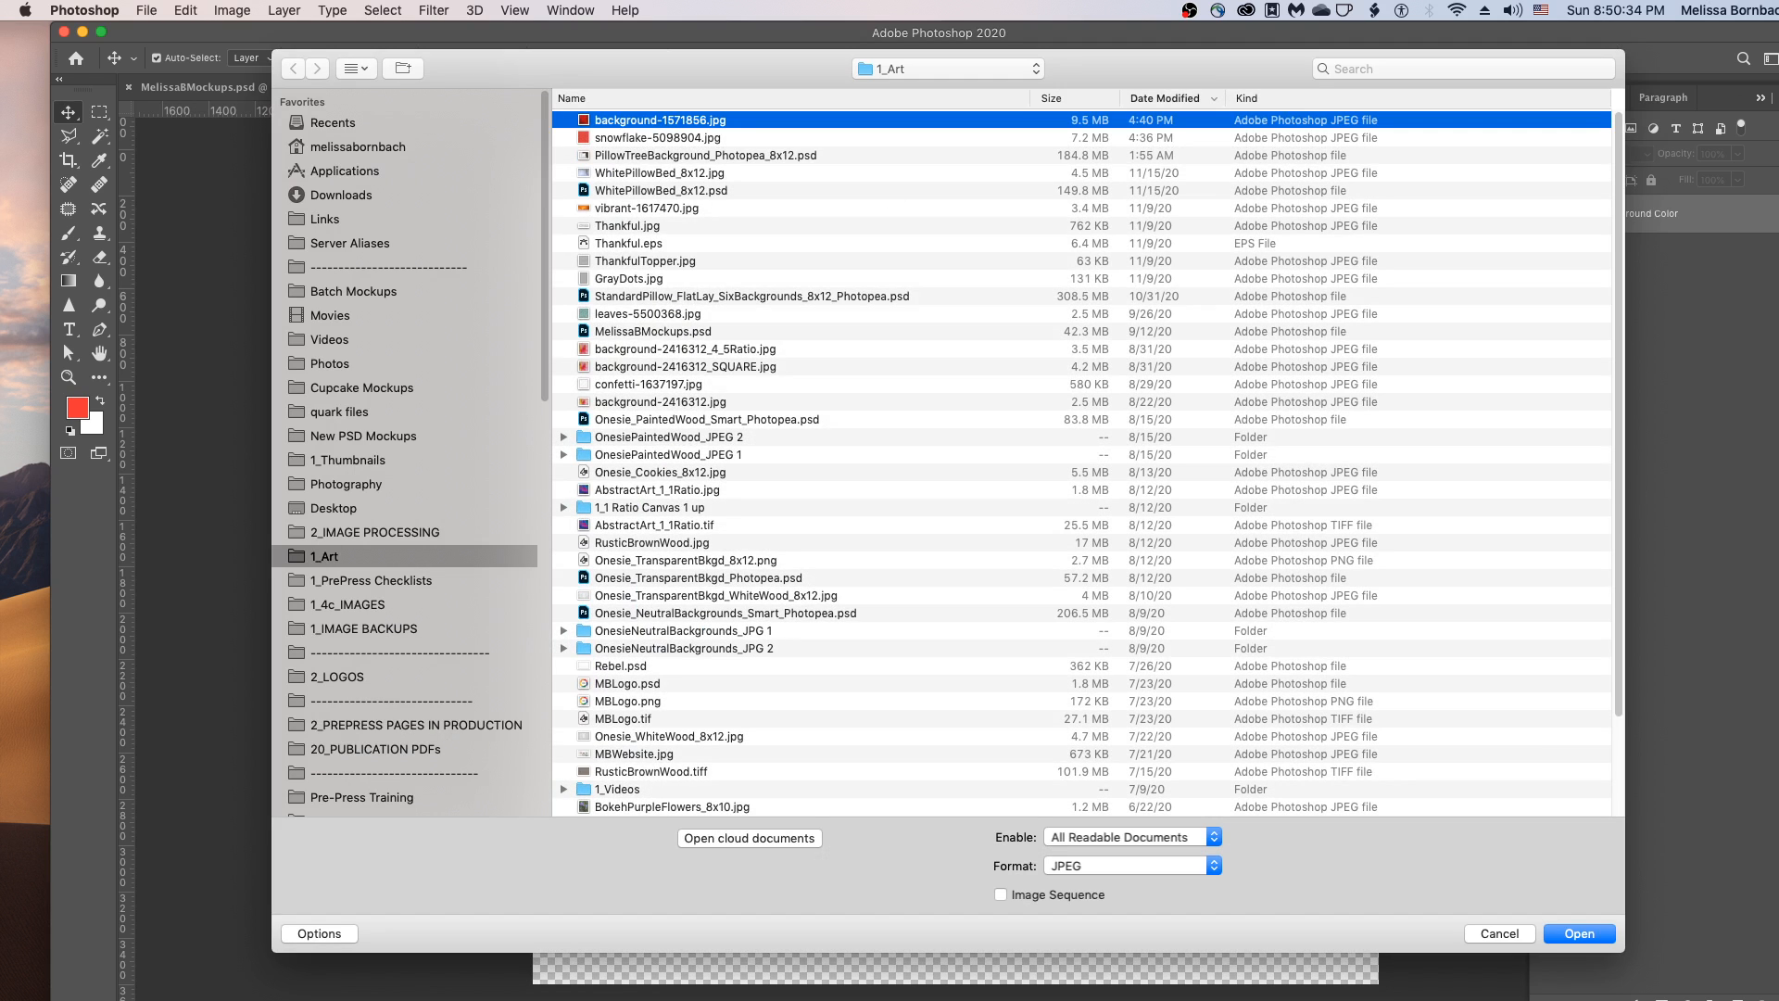
click(1585, 938)
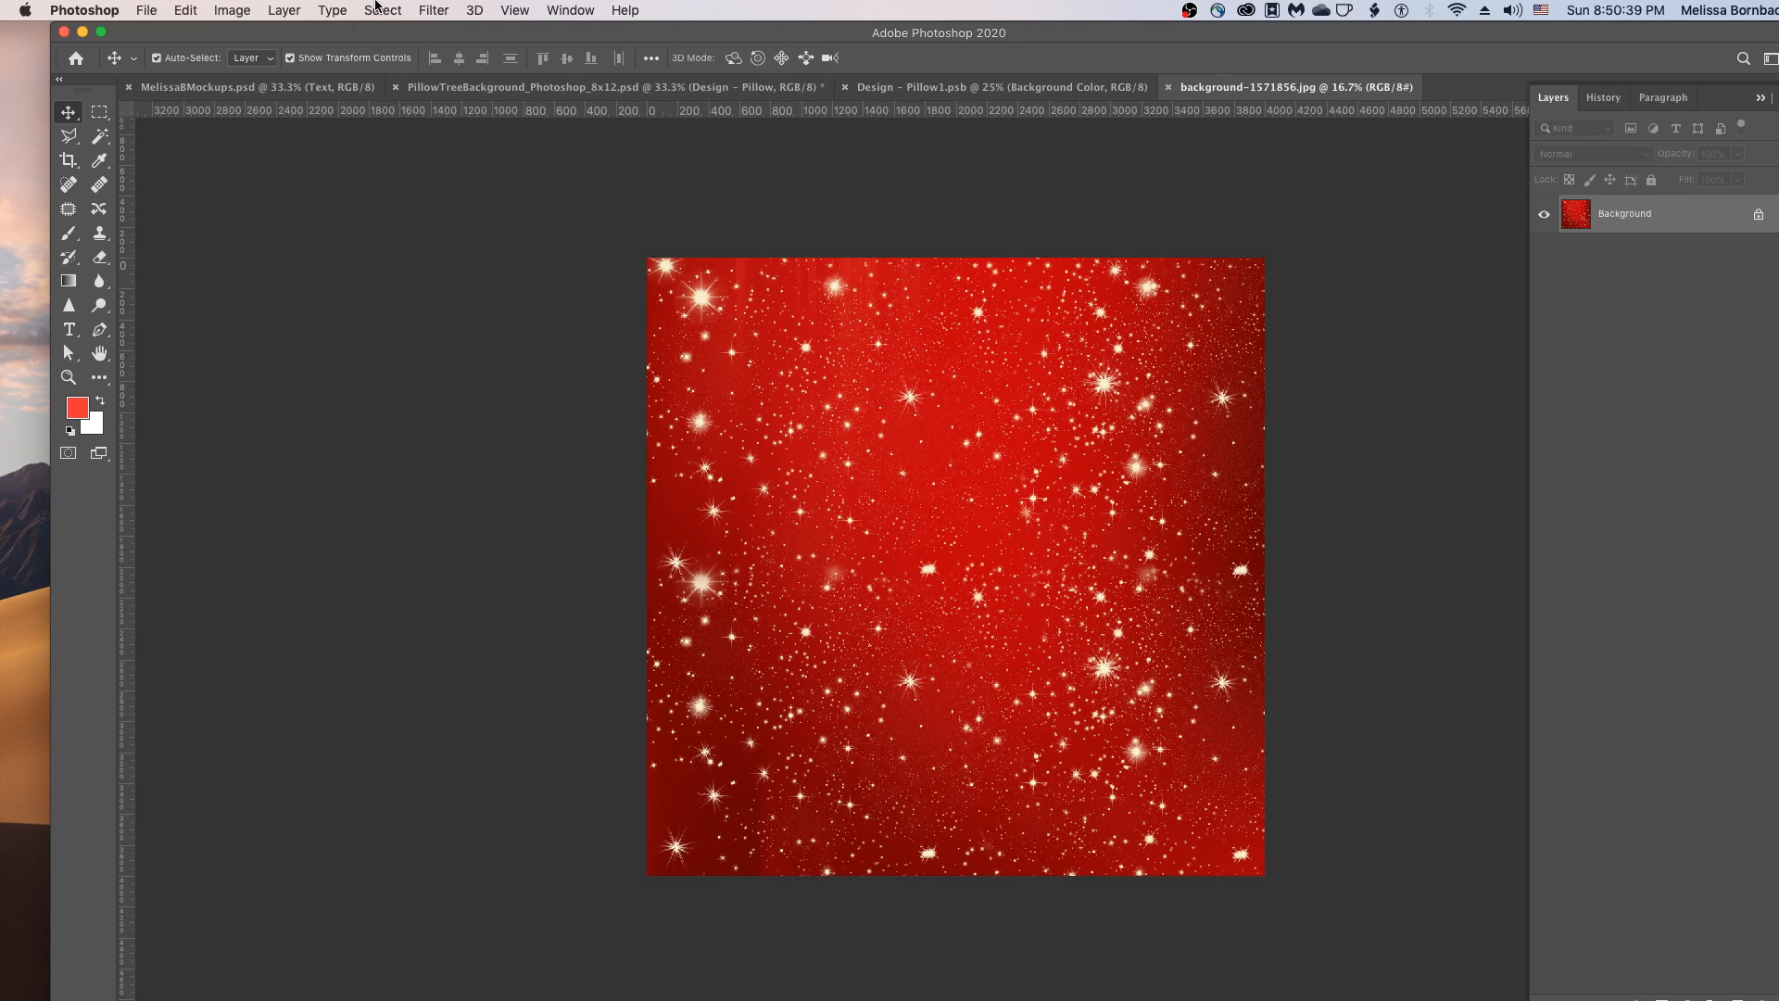
- Copy the whole red star image and paste it into the Design – Pillow1.psb document
click(376, 6)
click(375, 29)
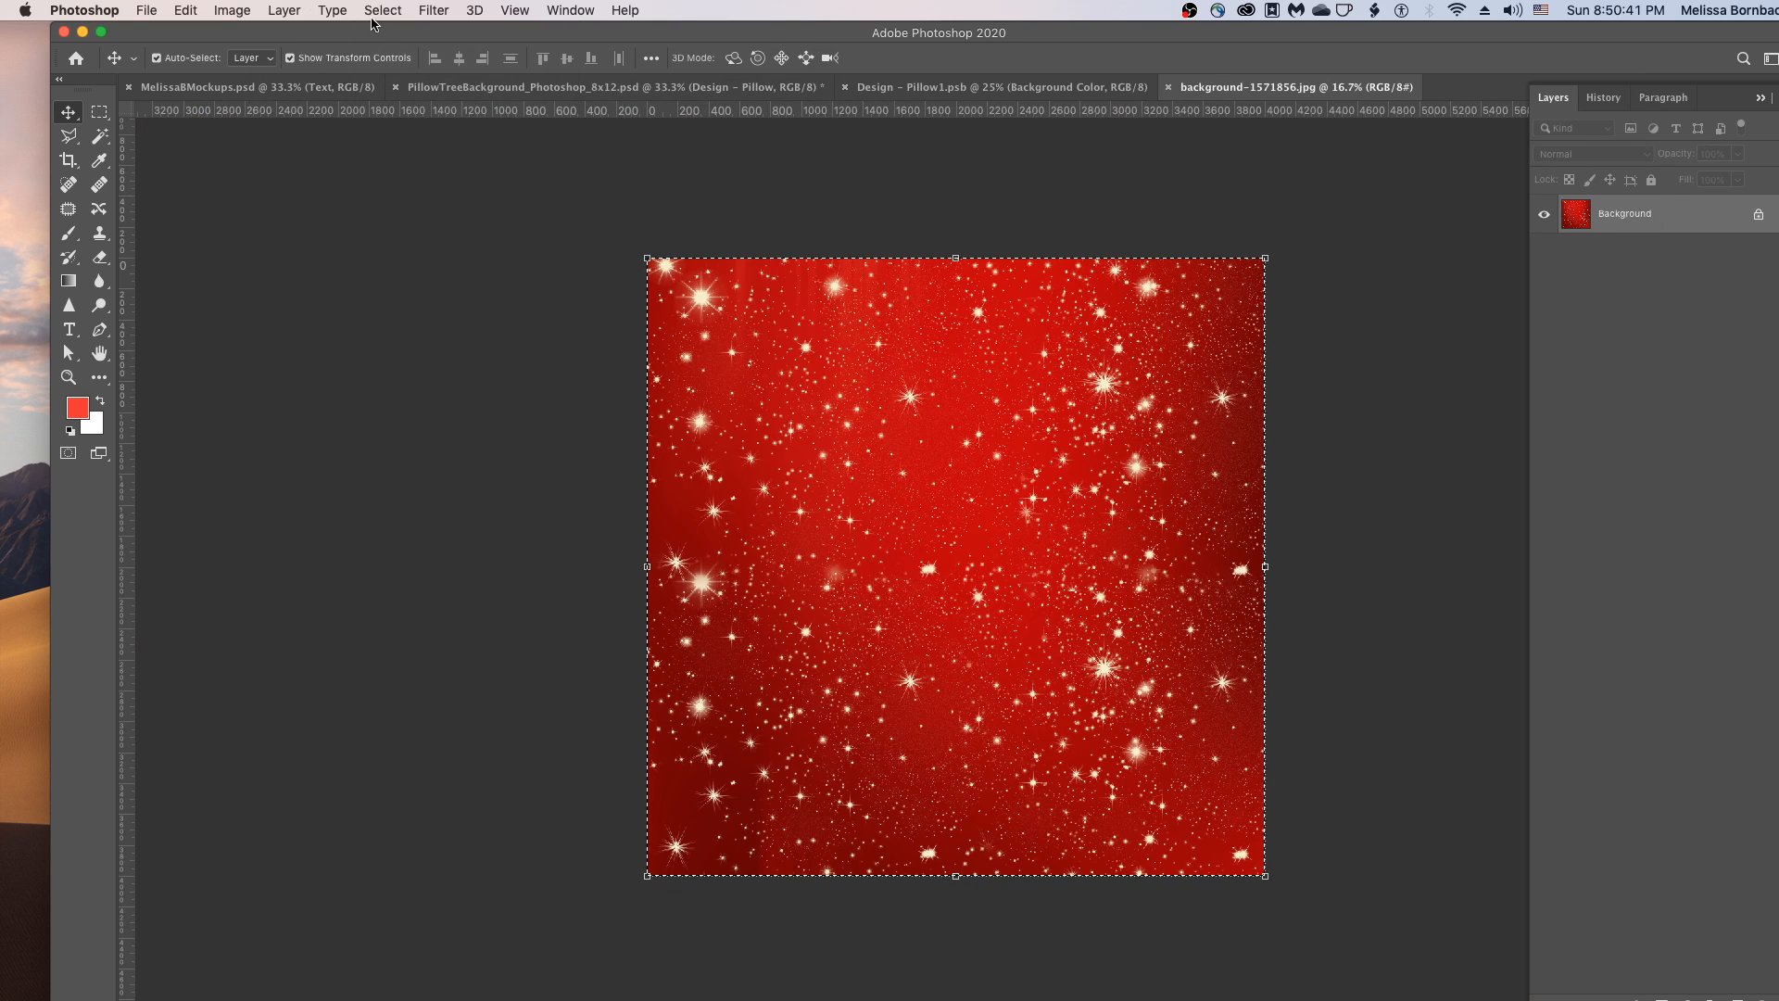
click(185, 11)
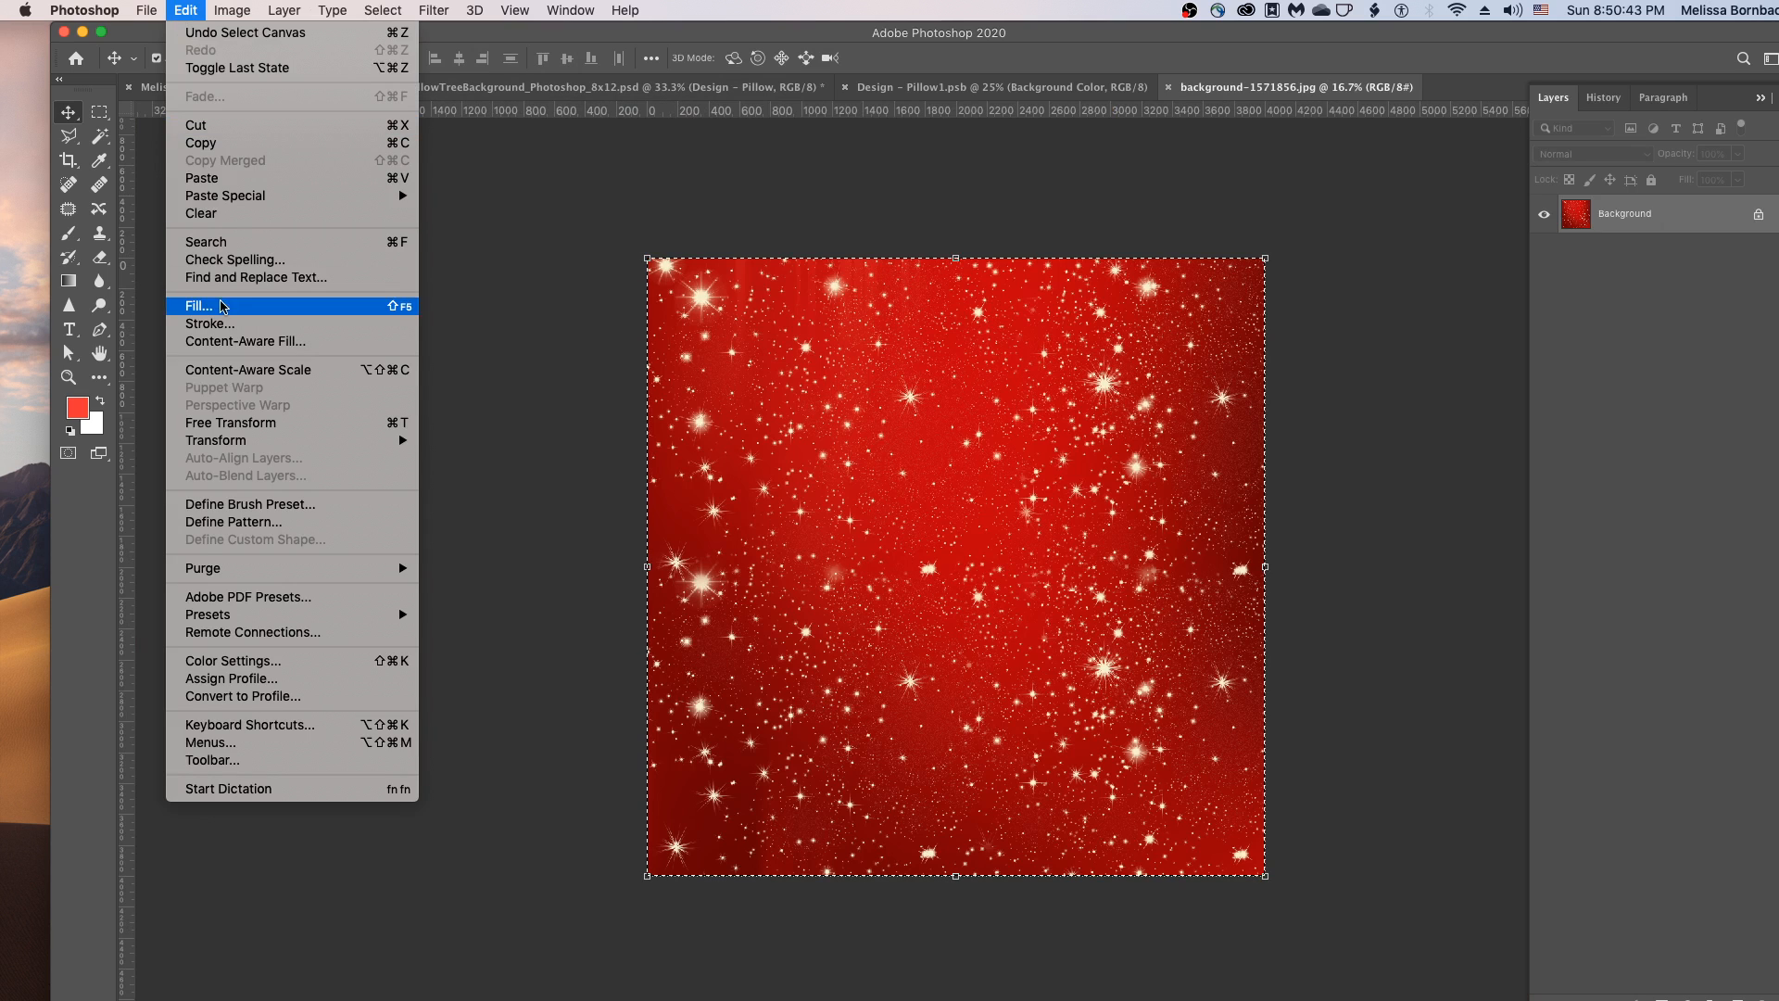
click(234, 144)
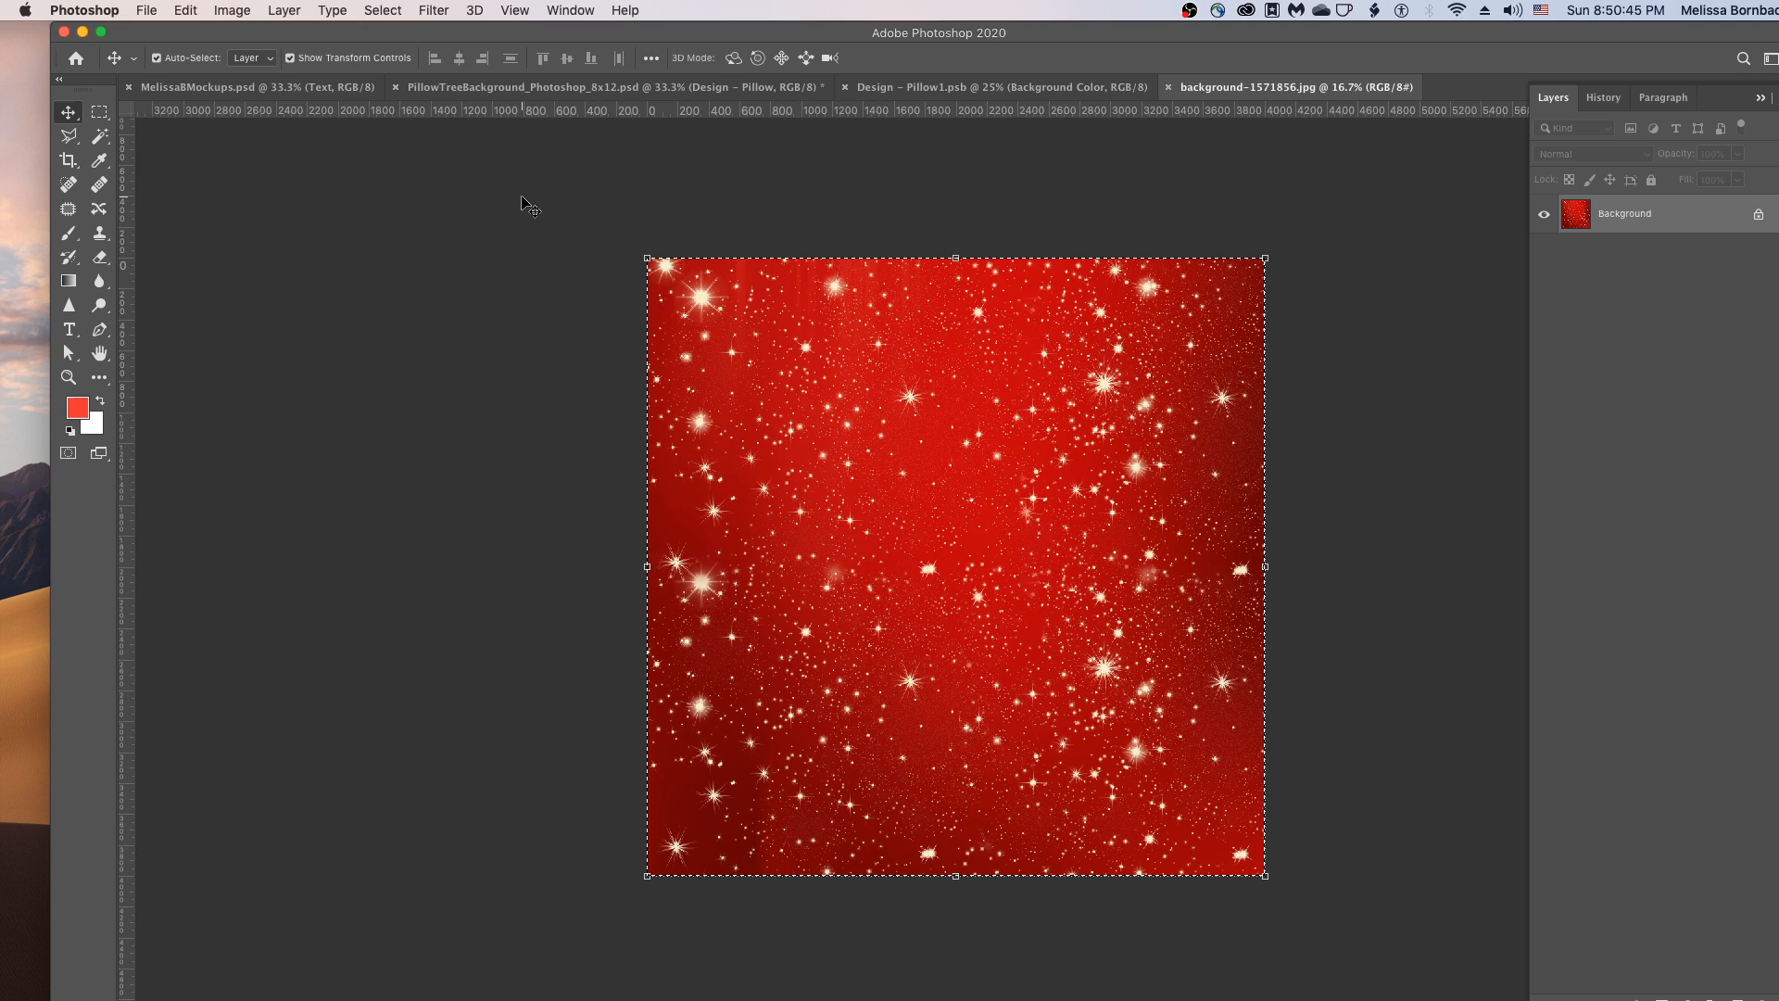
click(941, 89)
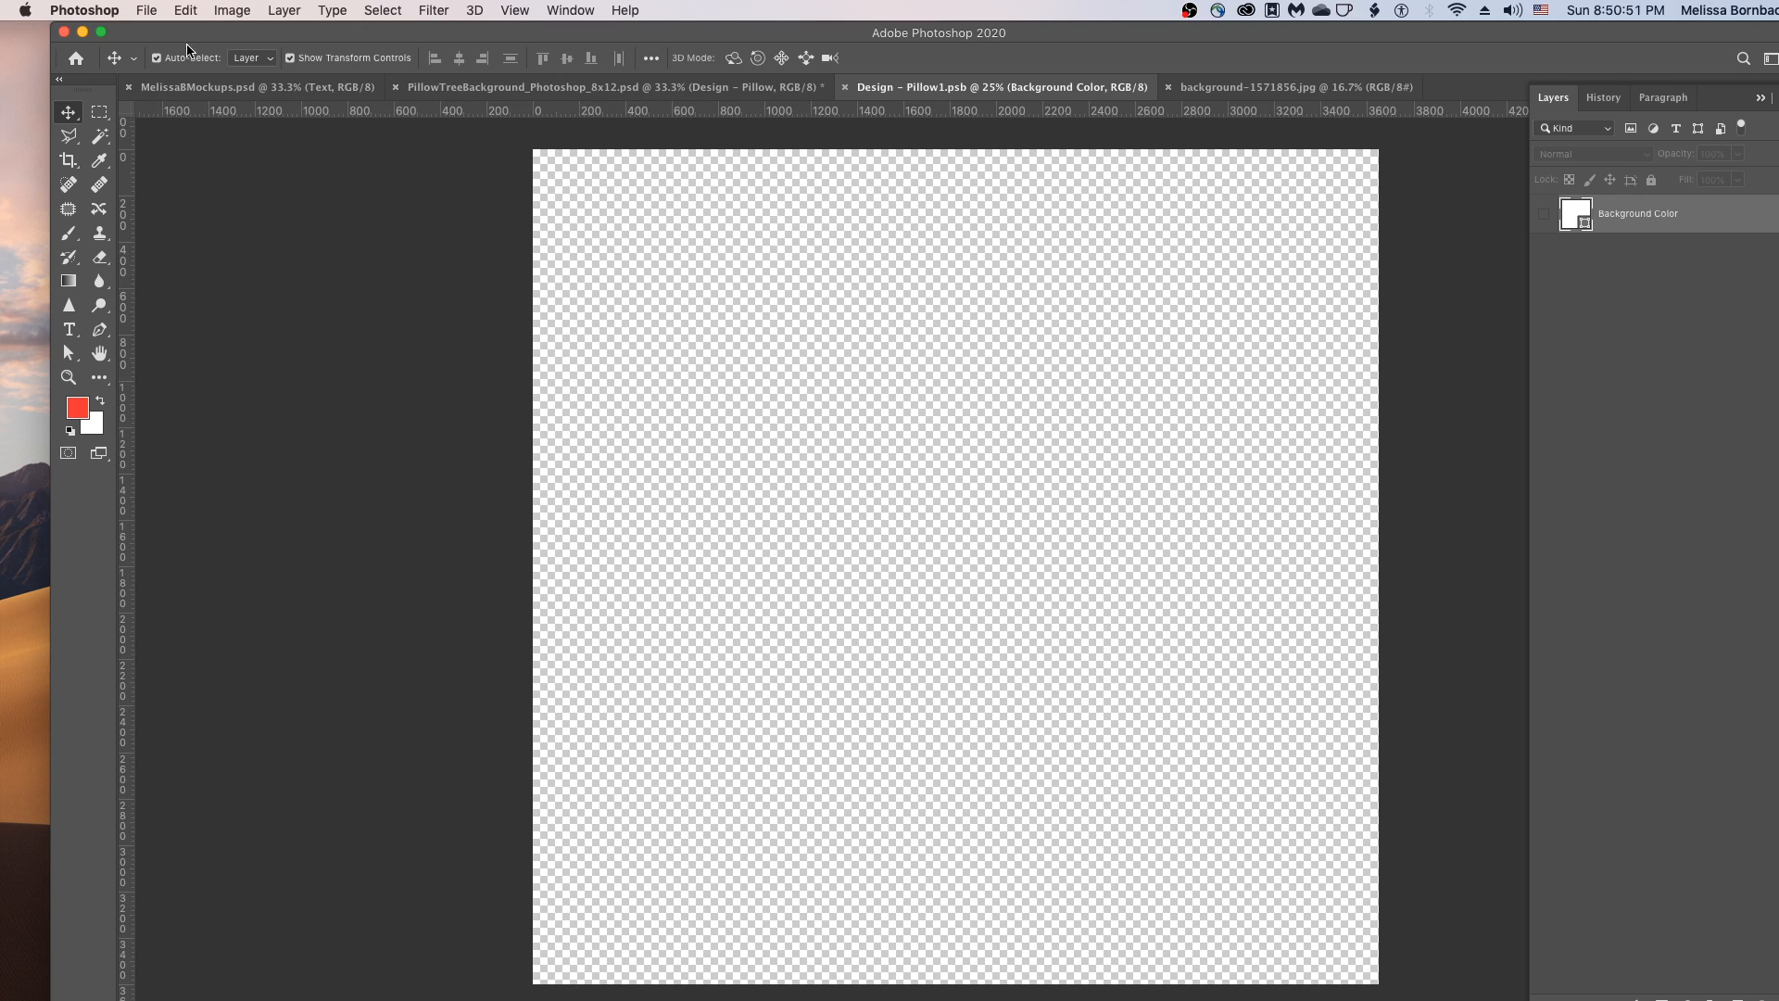
click(186, 11)
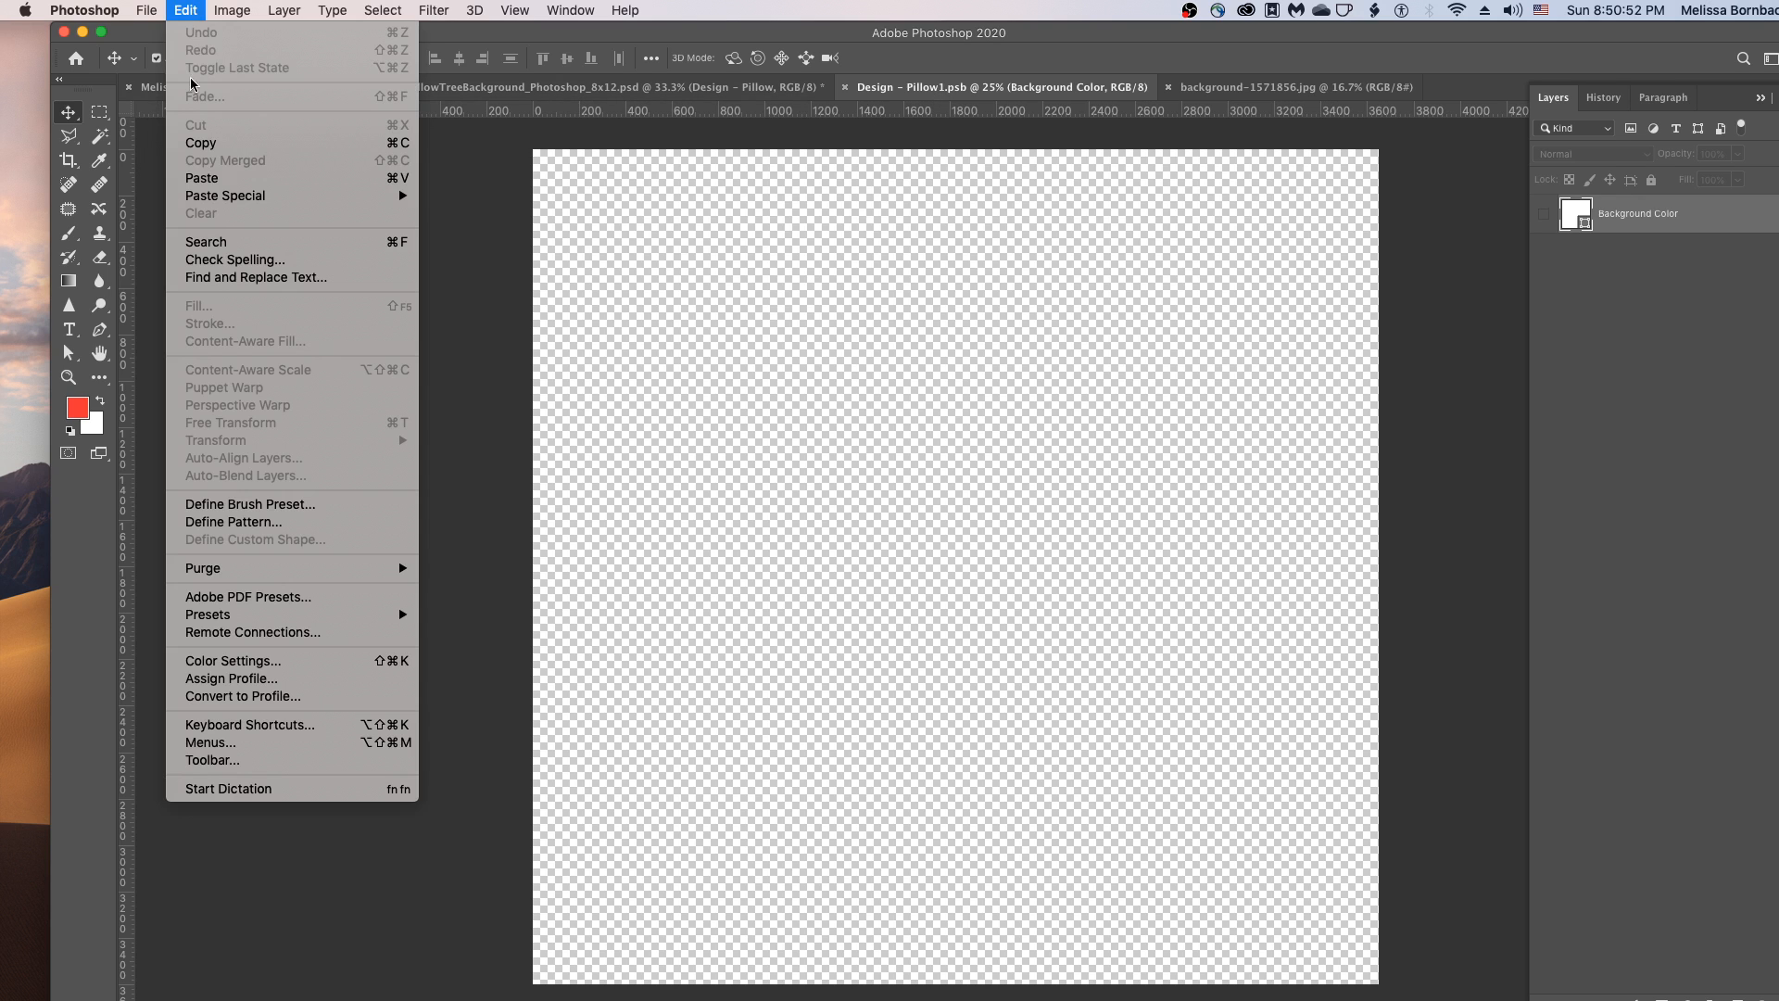
click(201, 178)
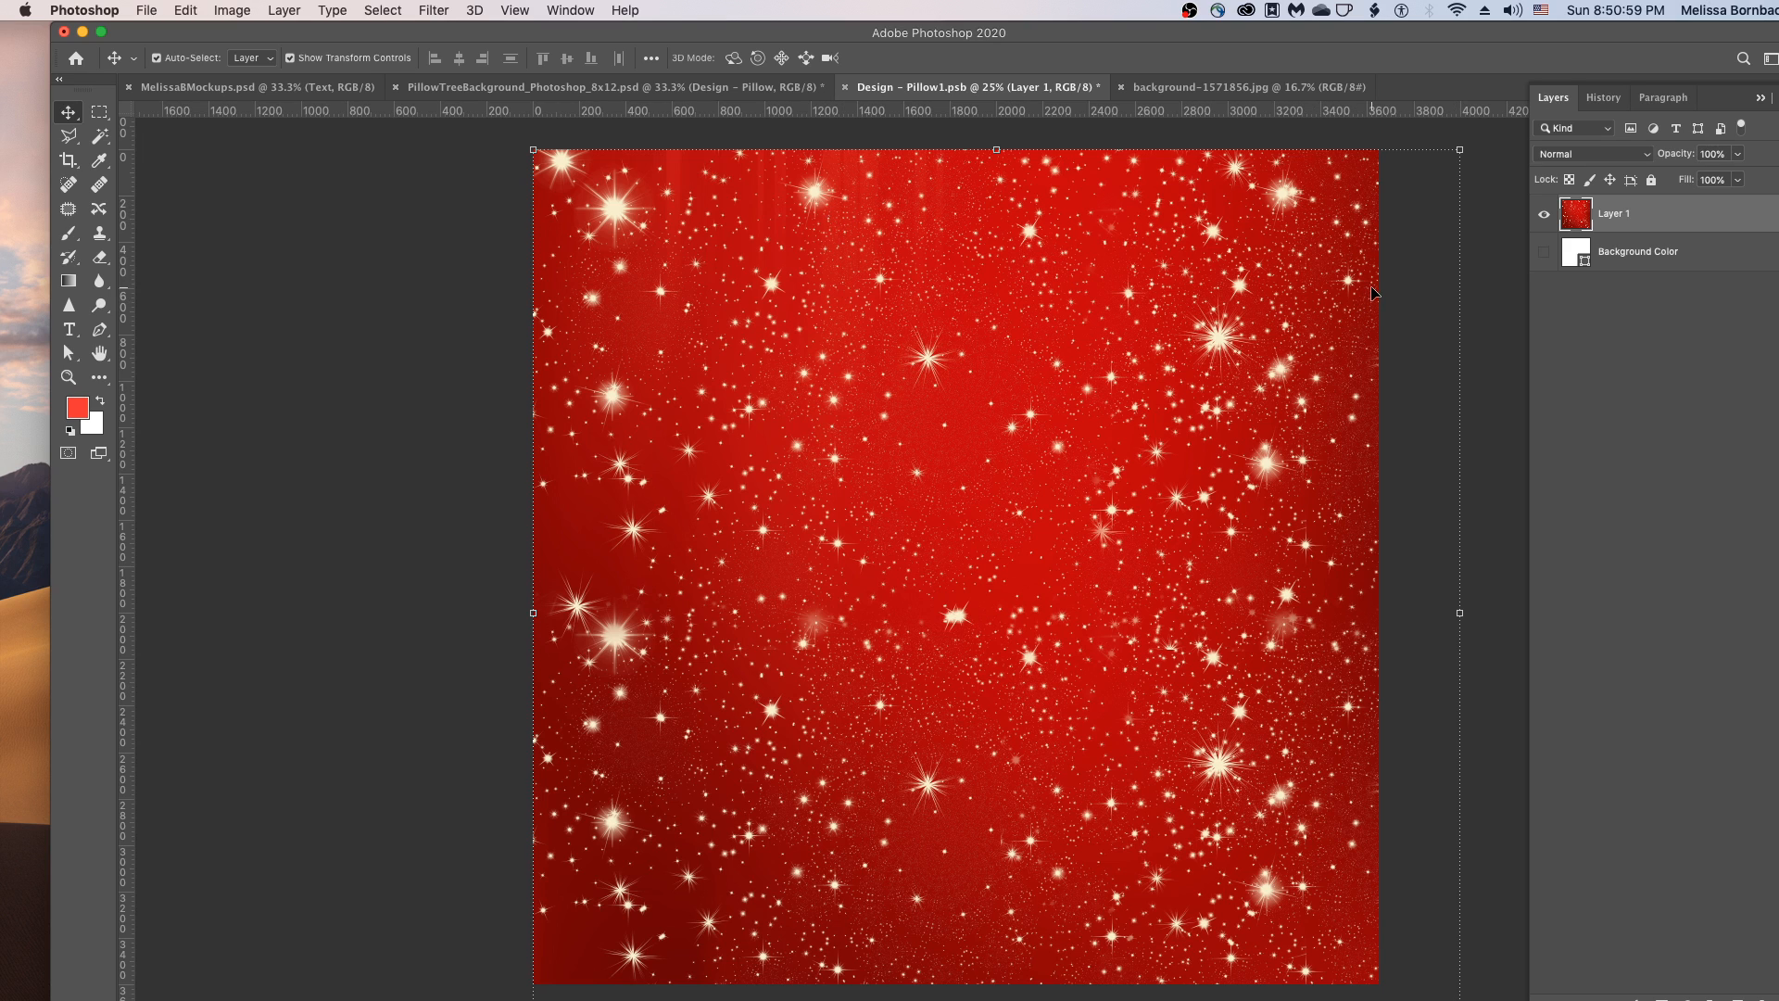
- Scale the pasted red star layer proportionally to about 92% and move it up so it covers the whole canvas
click(182, 10)
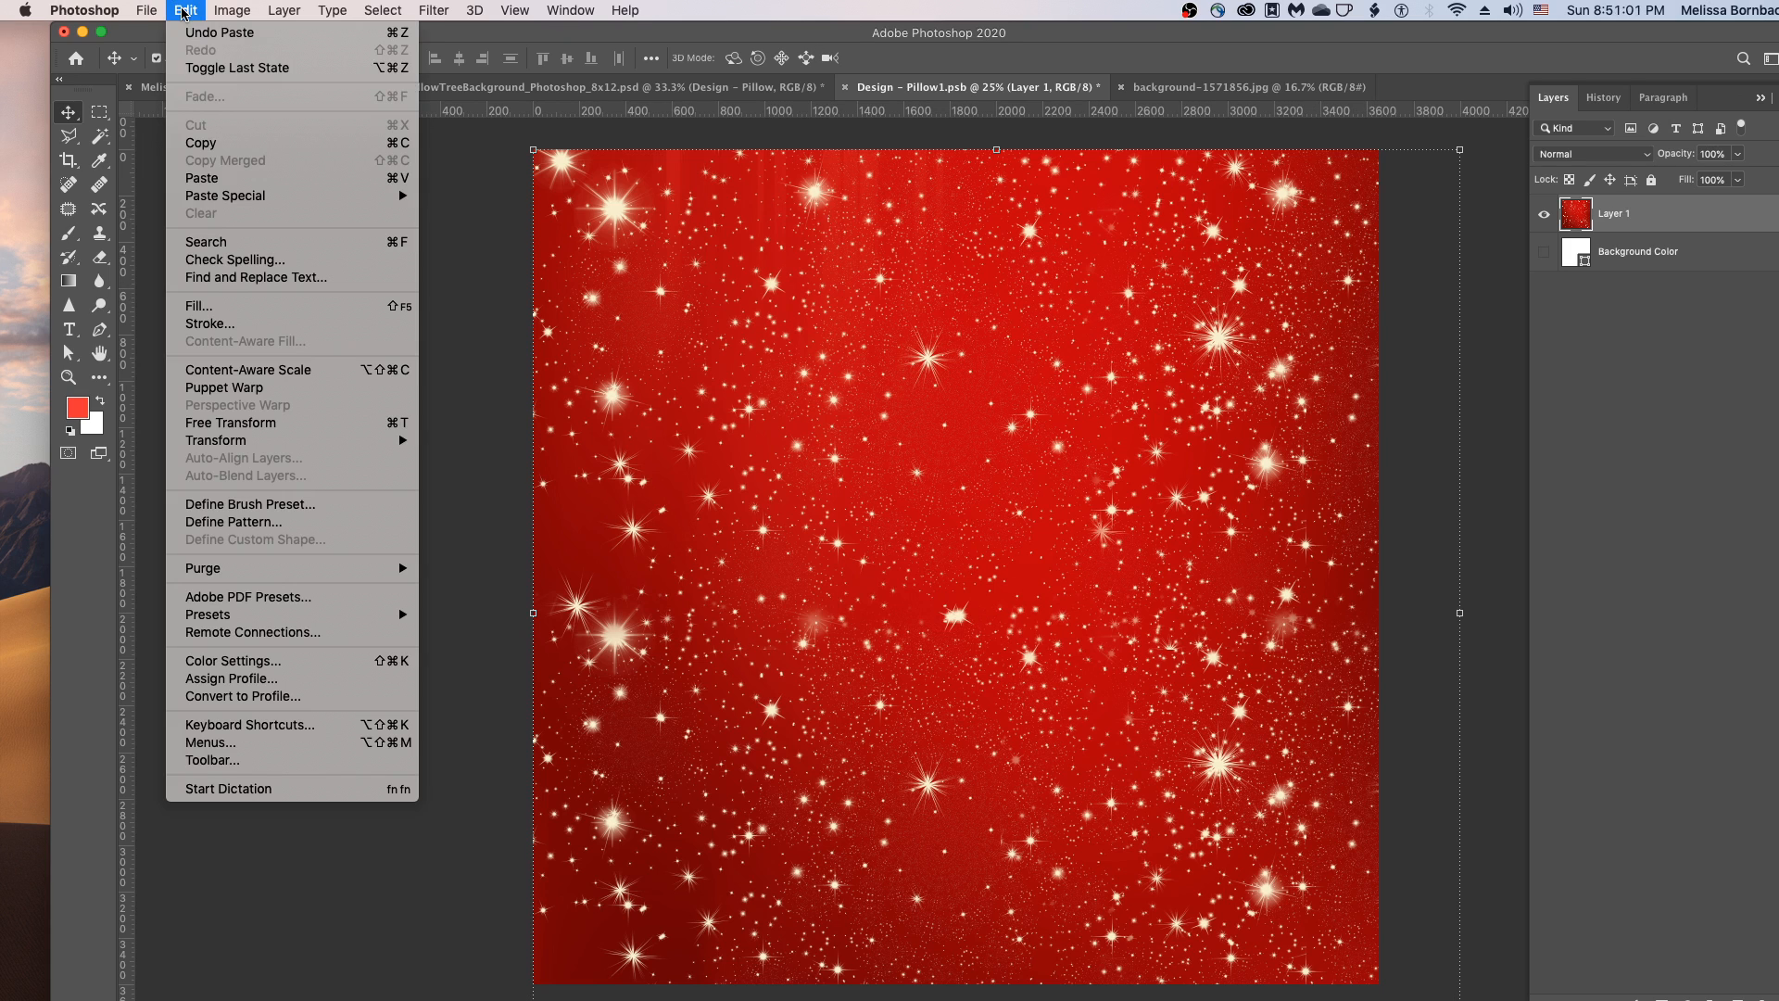
click(288, 422)
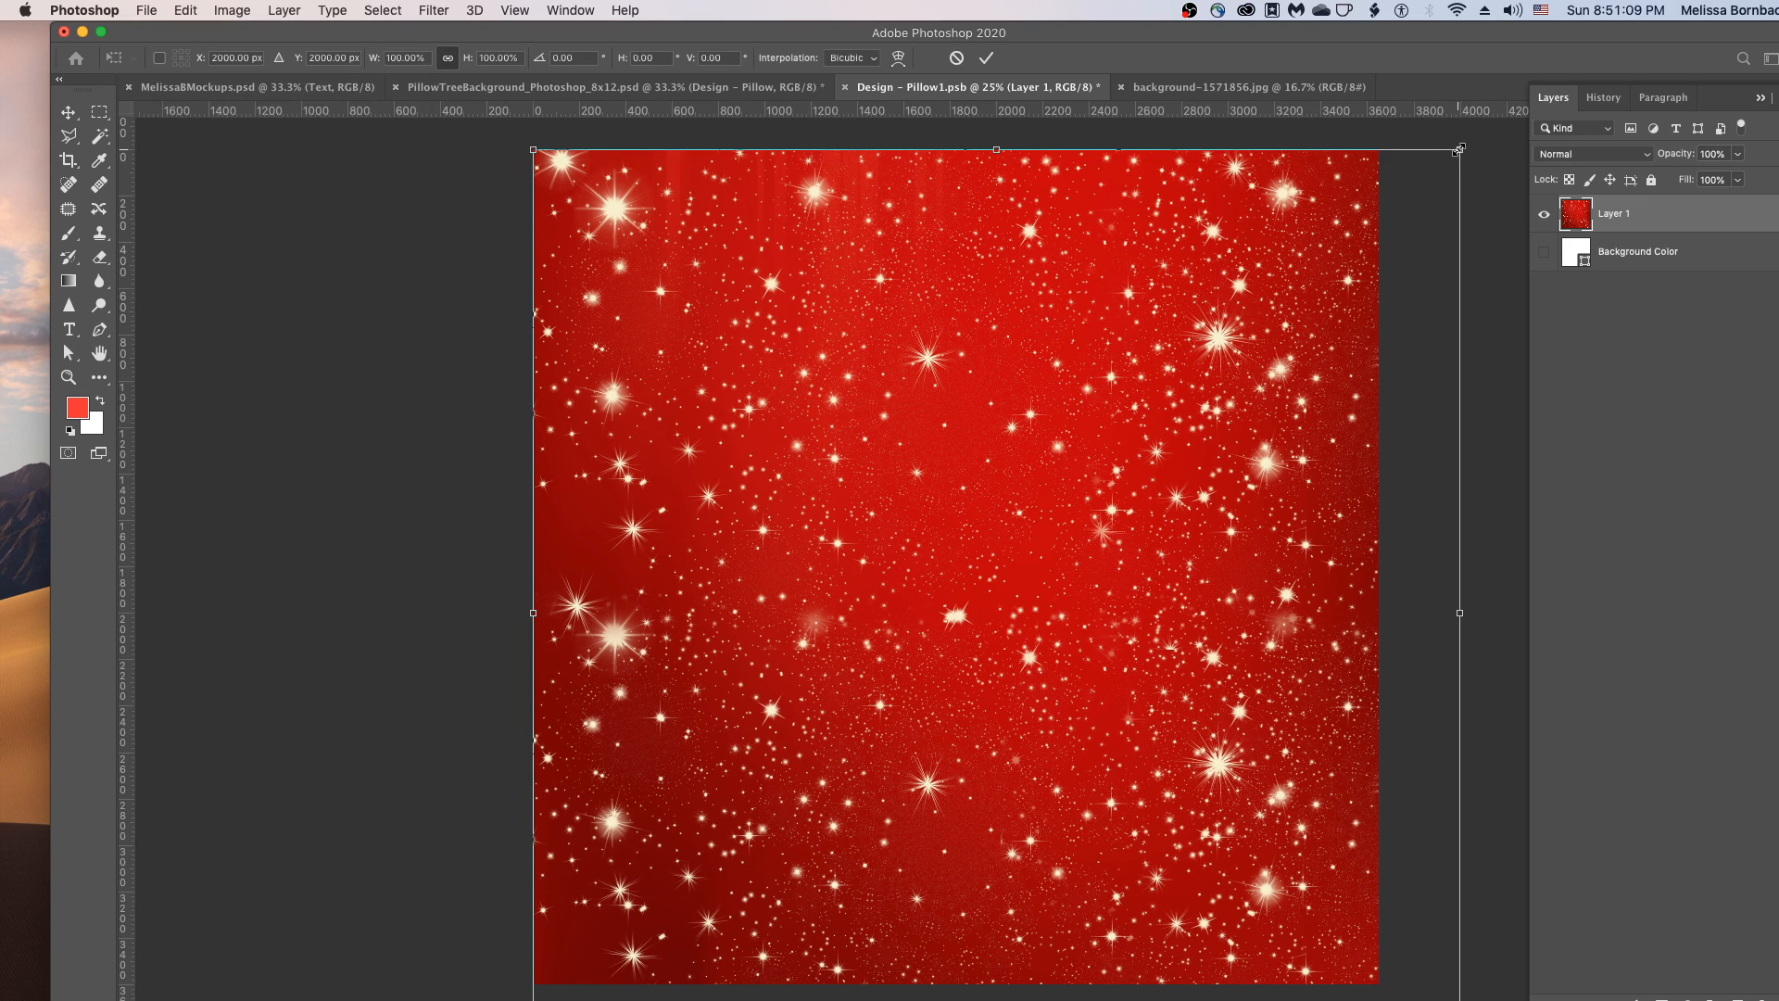
drag(1458, 149, 1385, 225)
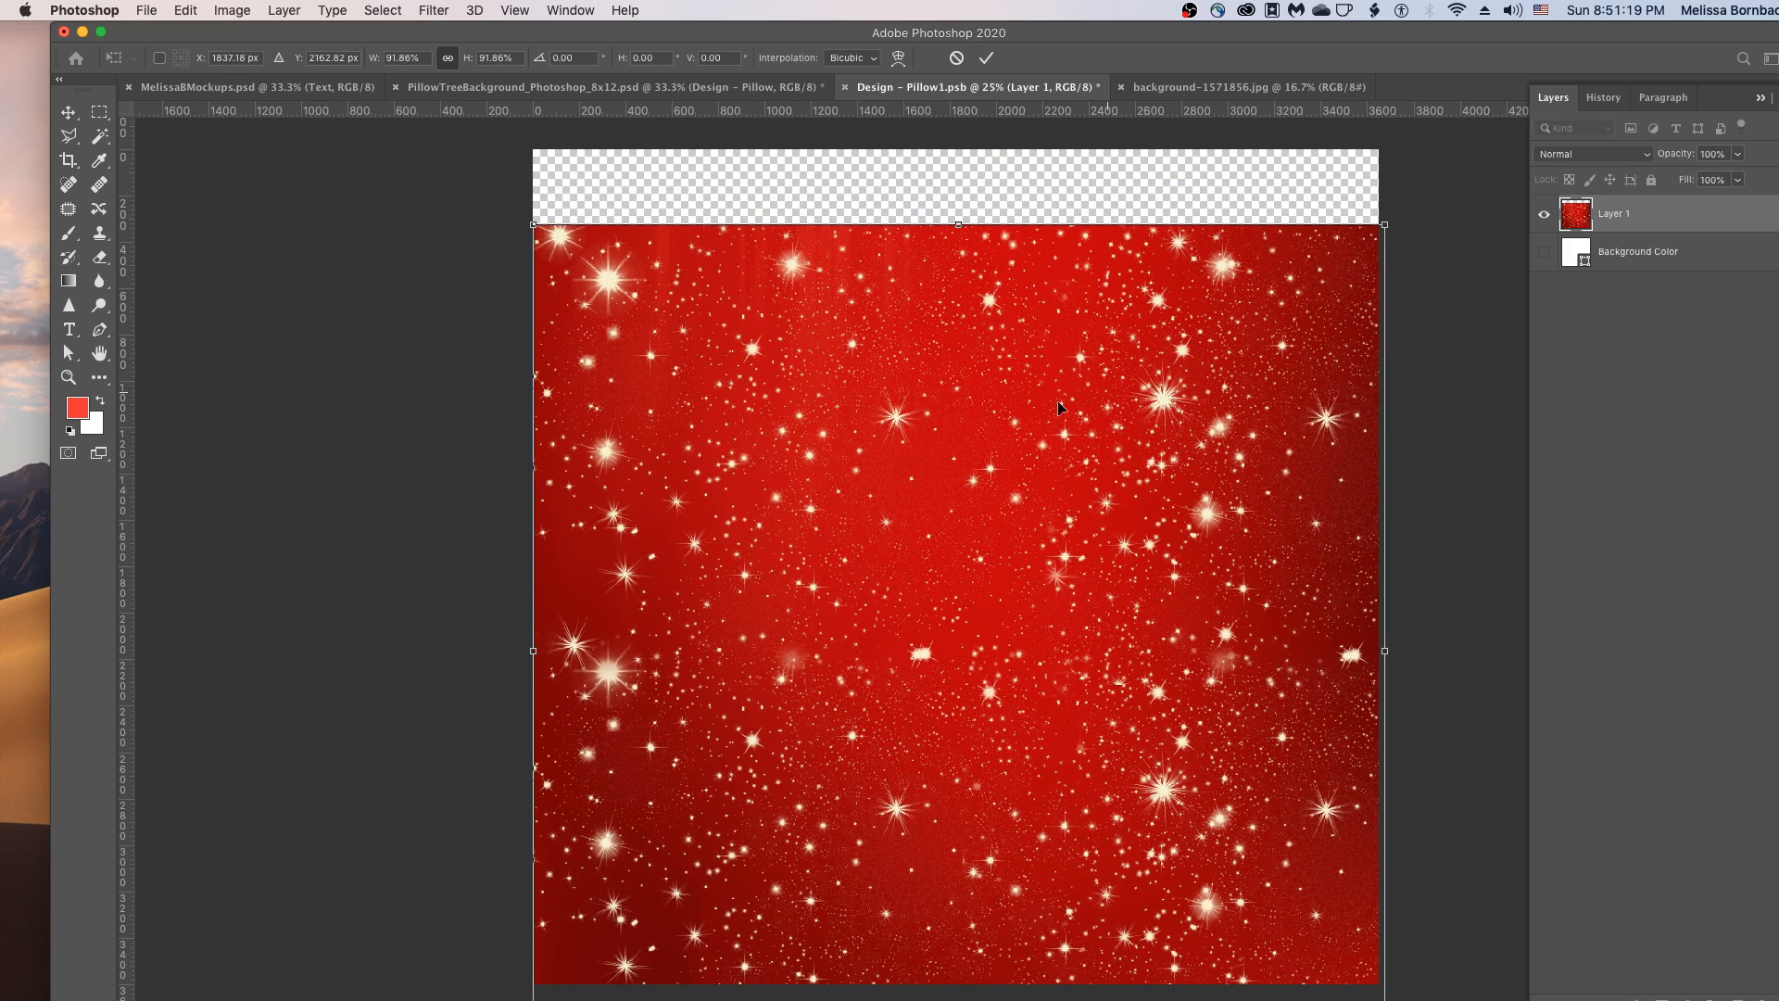
drag(1008, 454, 1008, 380)
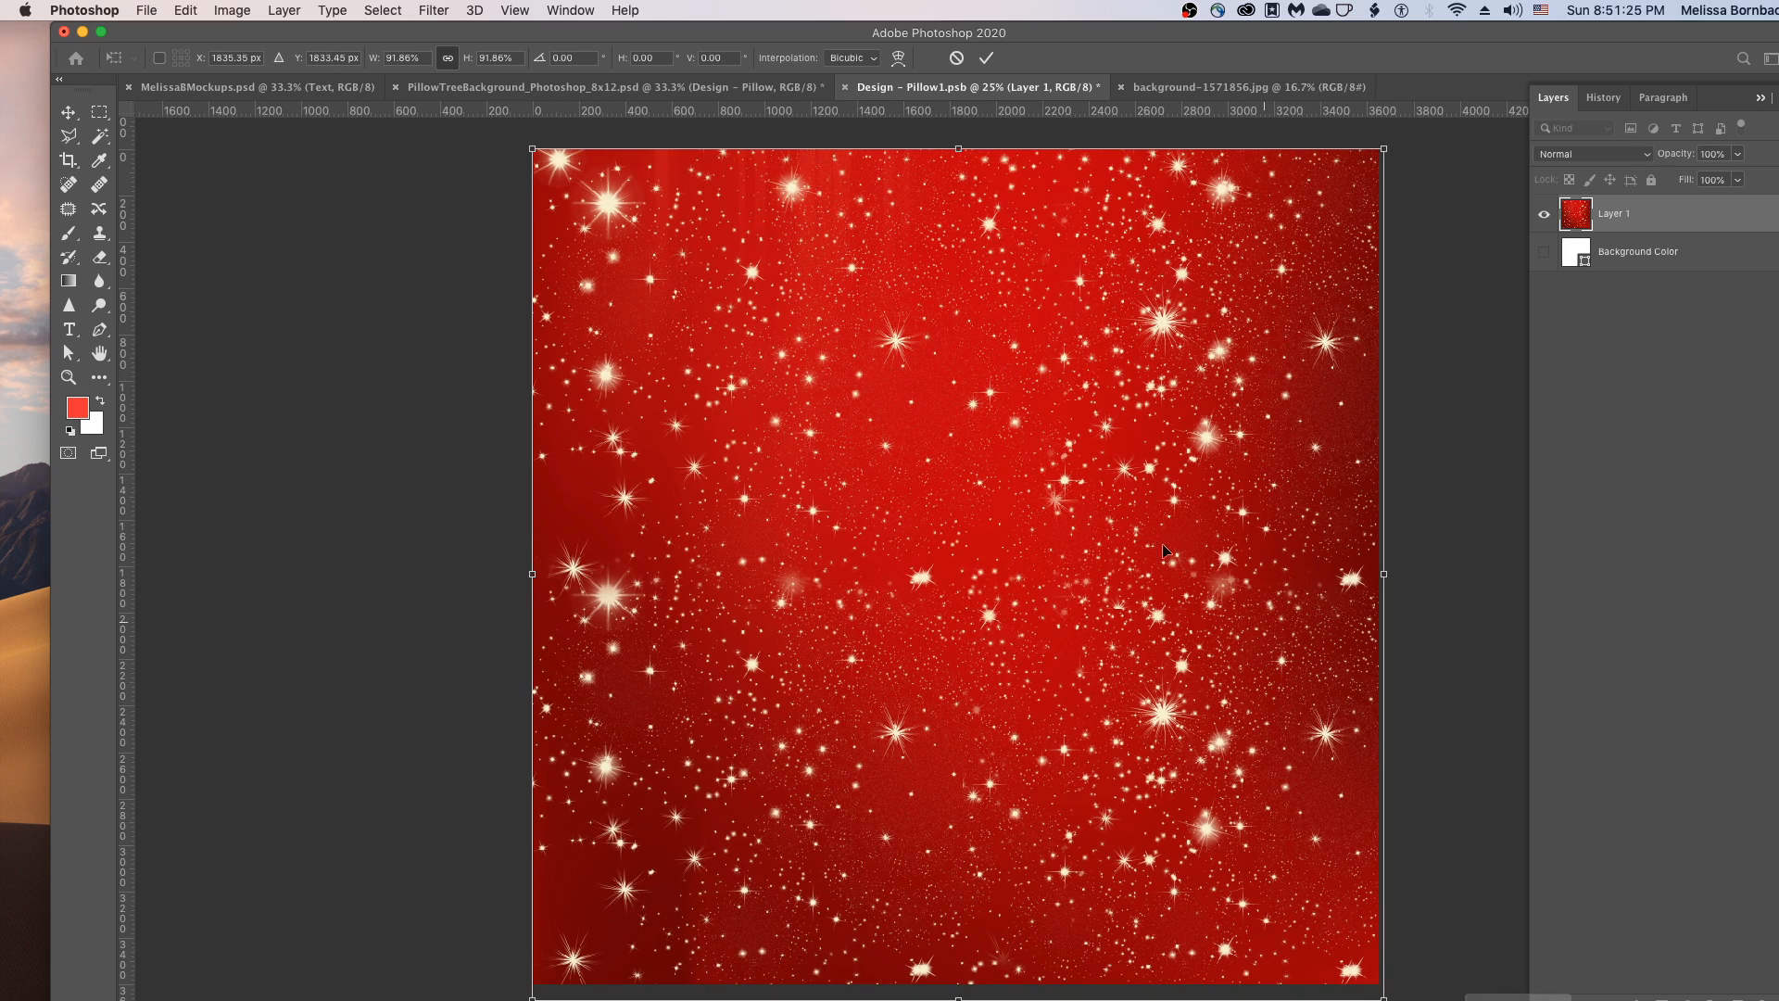
click(173, 11)
click(181, 13)
key(Return)
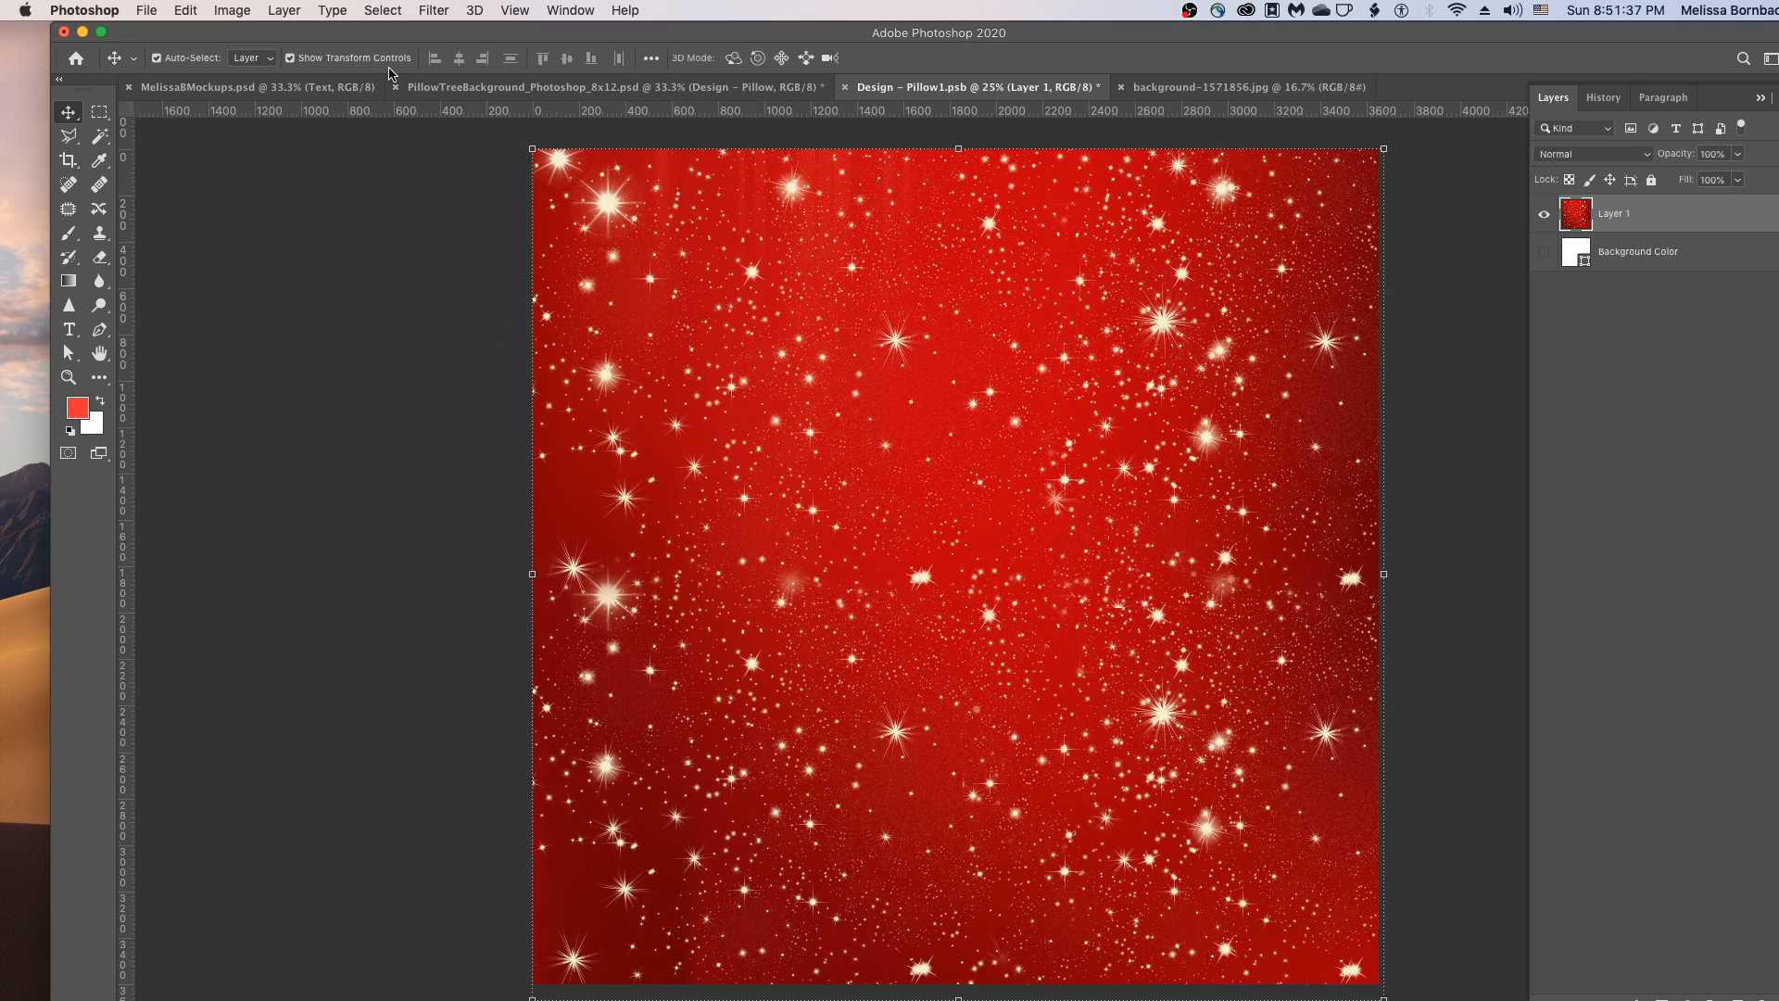
- Save the edited Design – Pillow1.psb smart object, and close both it and background-1571856.jpg
click(153, 12)
click(192, 206)
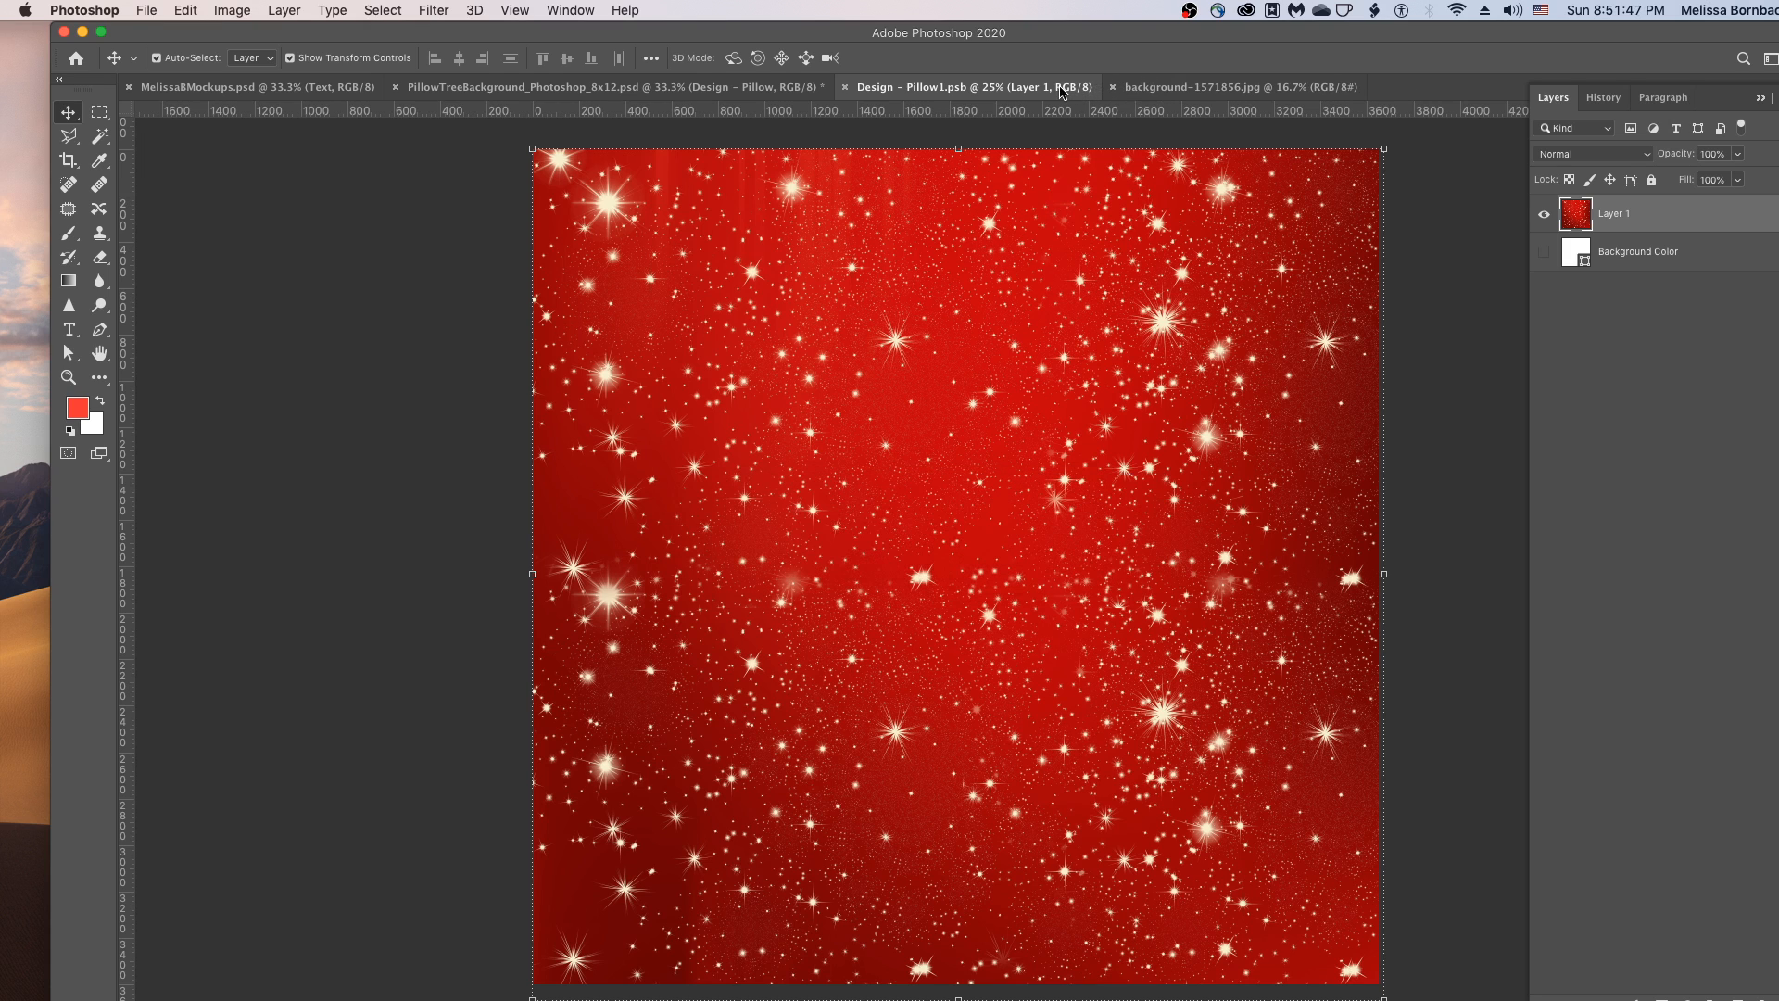
click(844, 88)
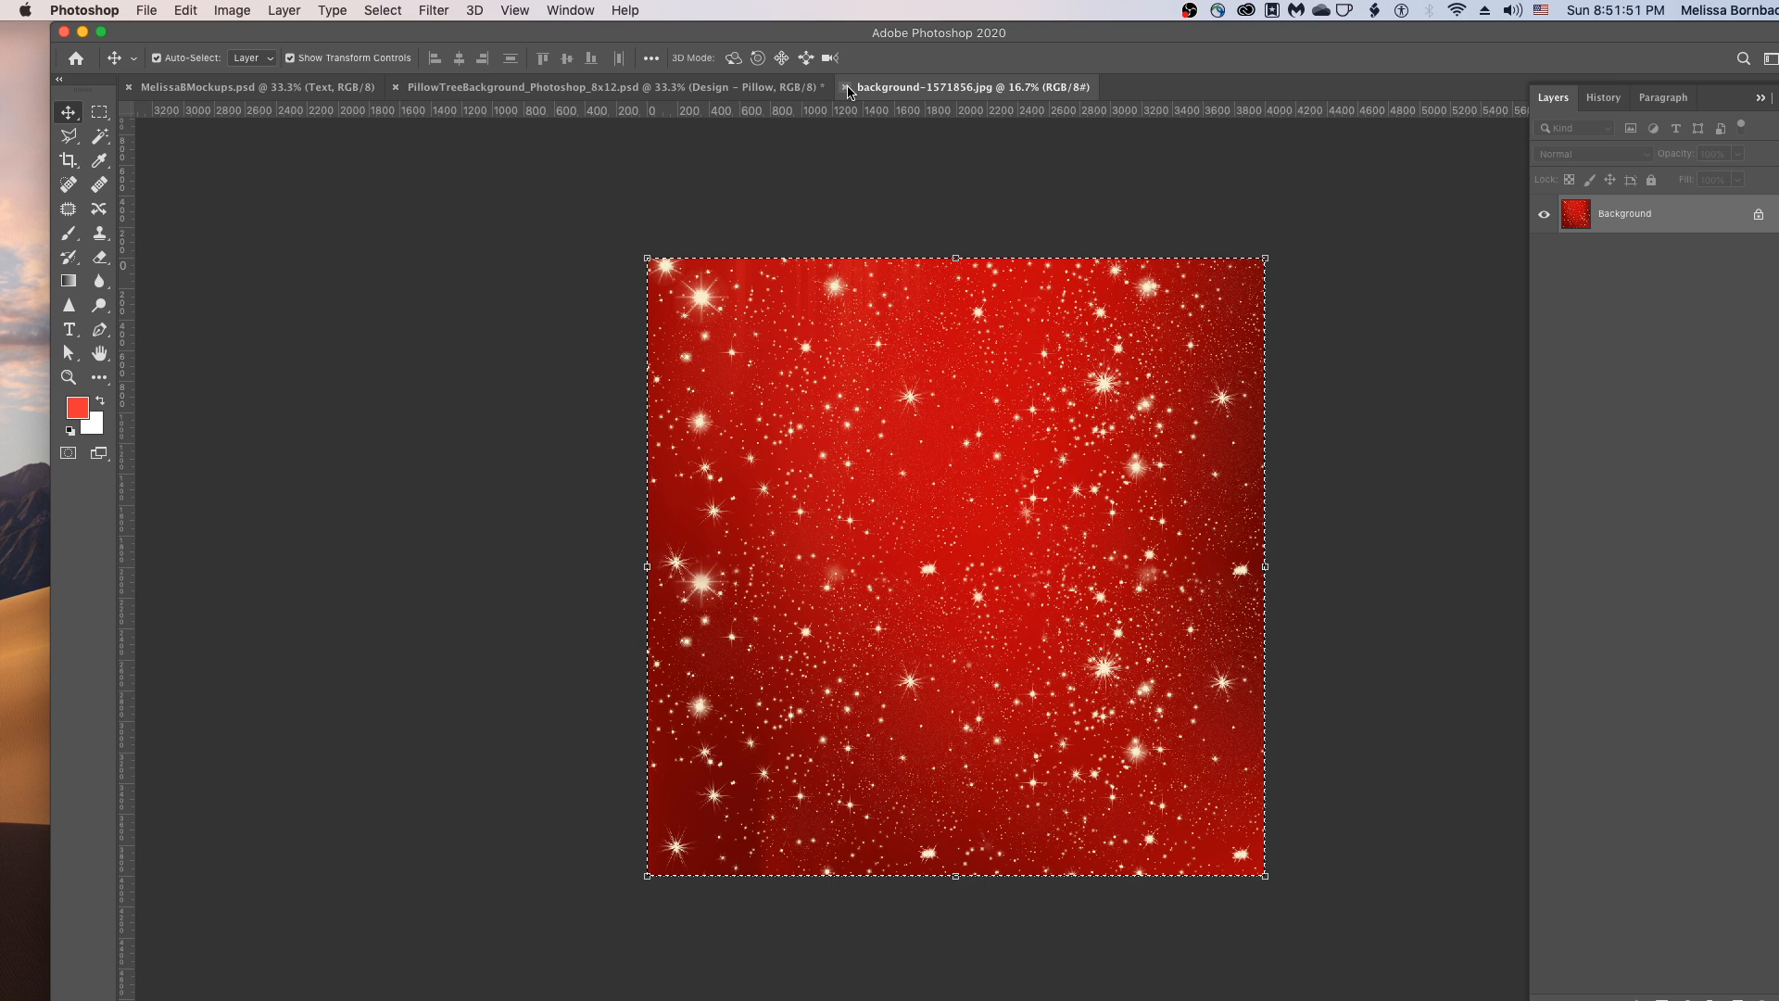
click(848, 91)
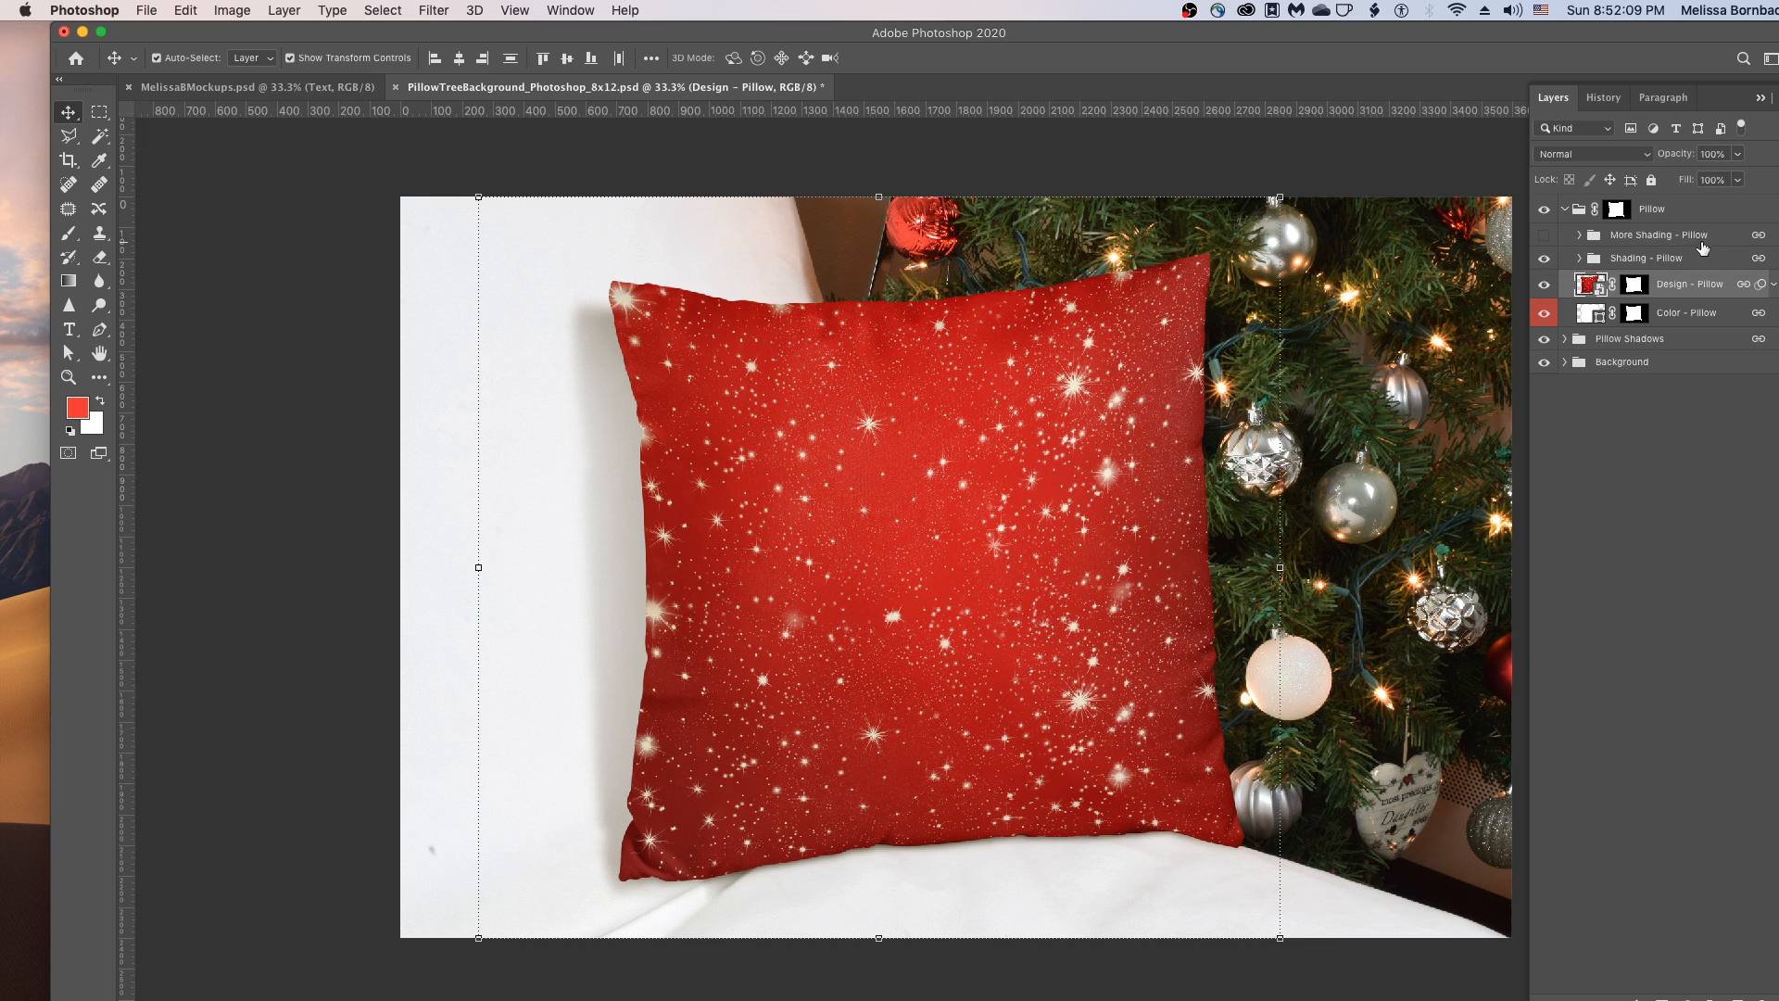
- Preview the More Shading – Pillow group at 100% opacity, set its opacity to 55%, and leave the group hidden
click(1545, 236)
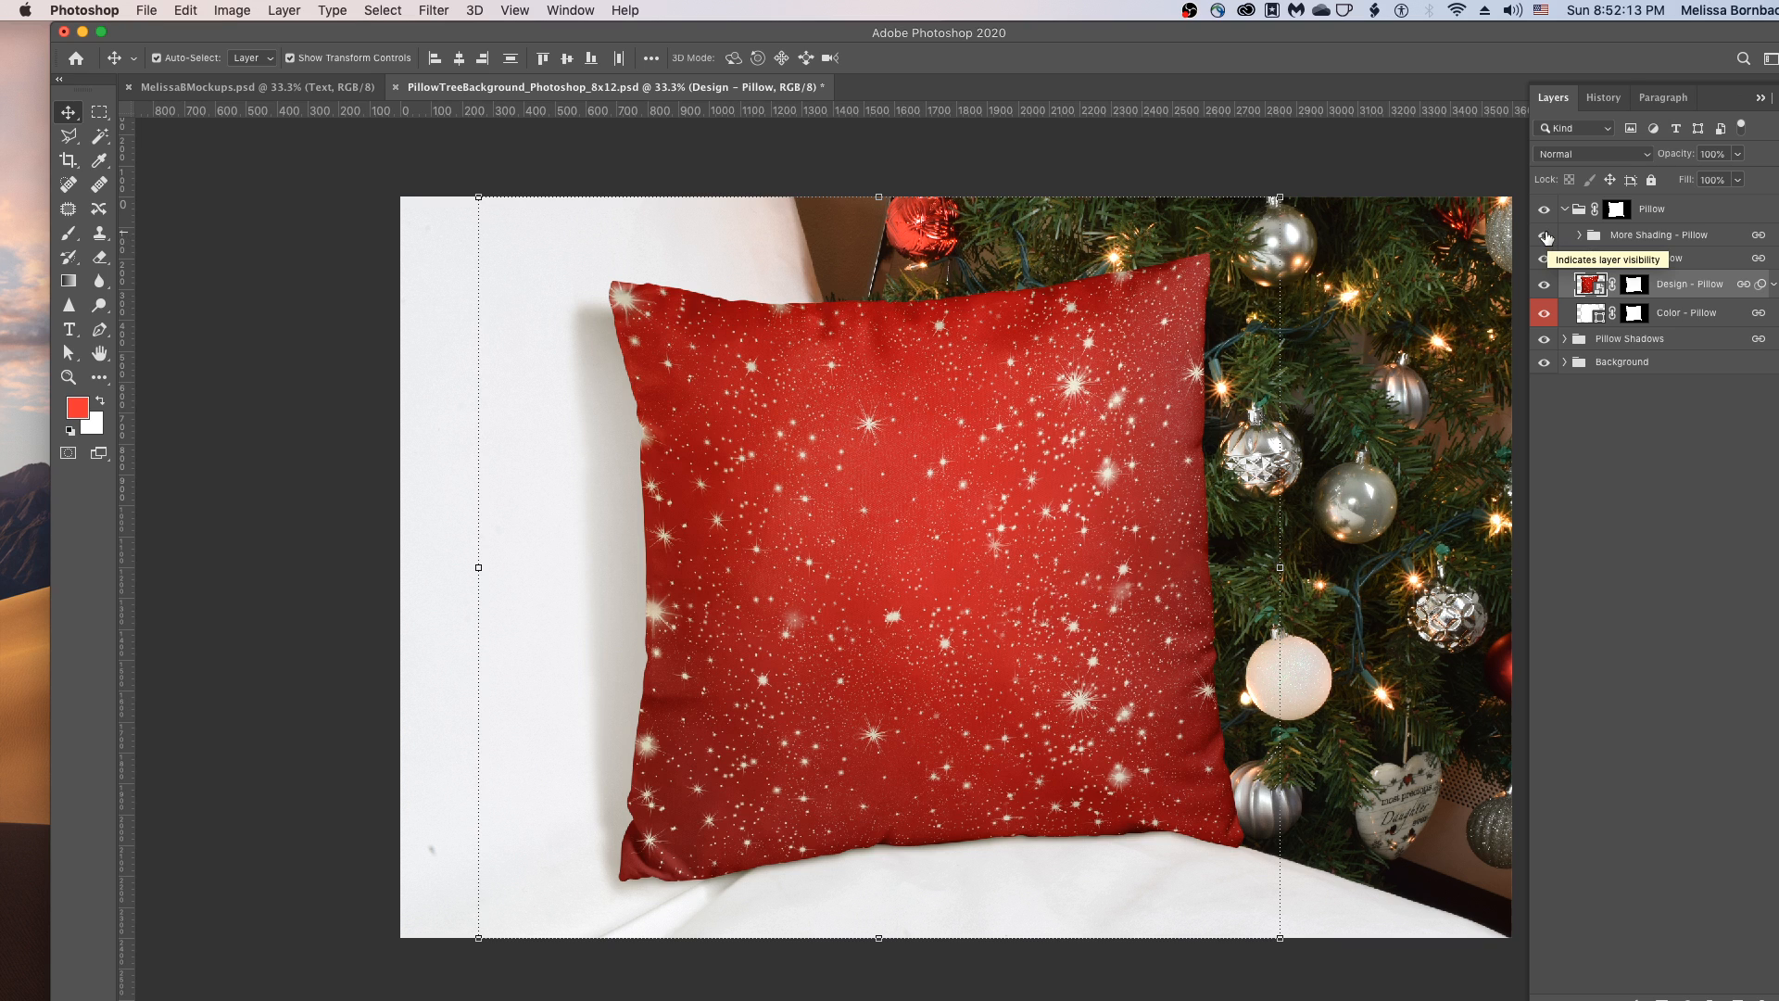
click(1633, 238)
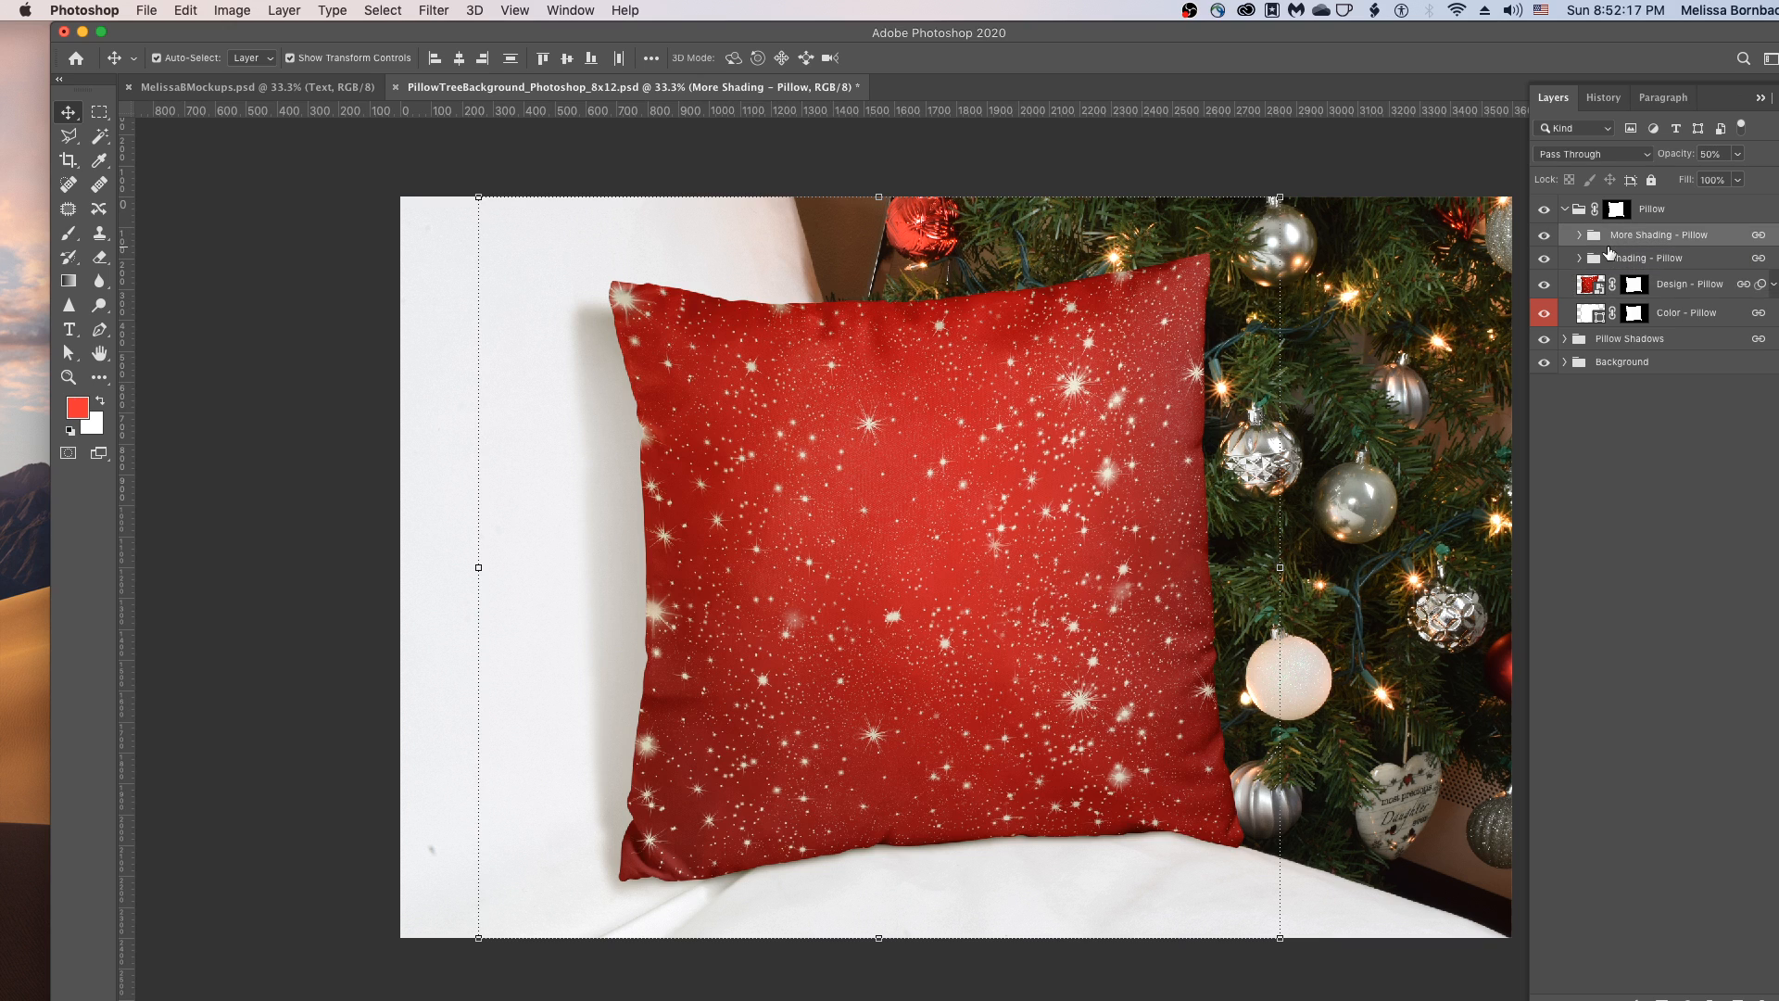
click(1737, 155)
mouse_move(1738, 179)
mouse_down()
mouse_move(1716, 179)
mouse_move(1778, 176)
mouse_up()
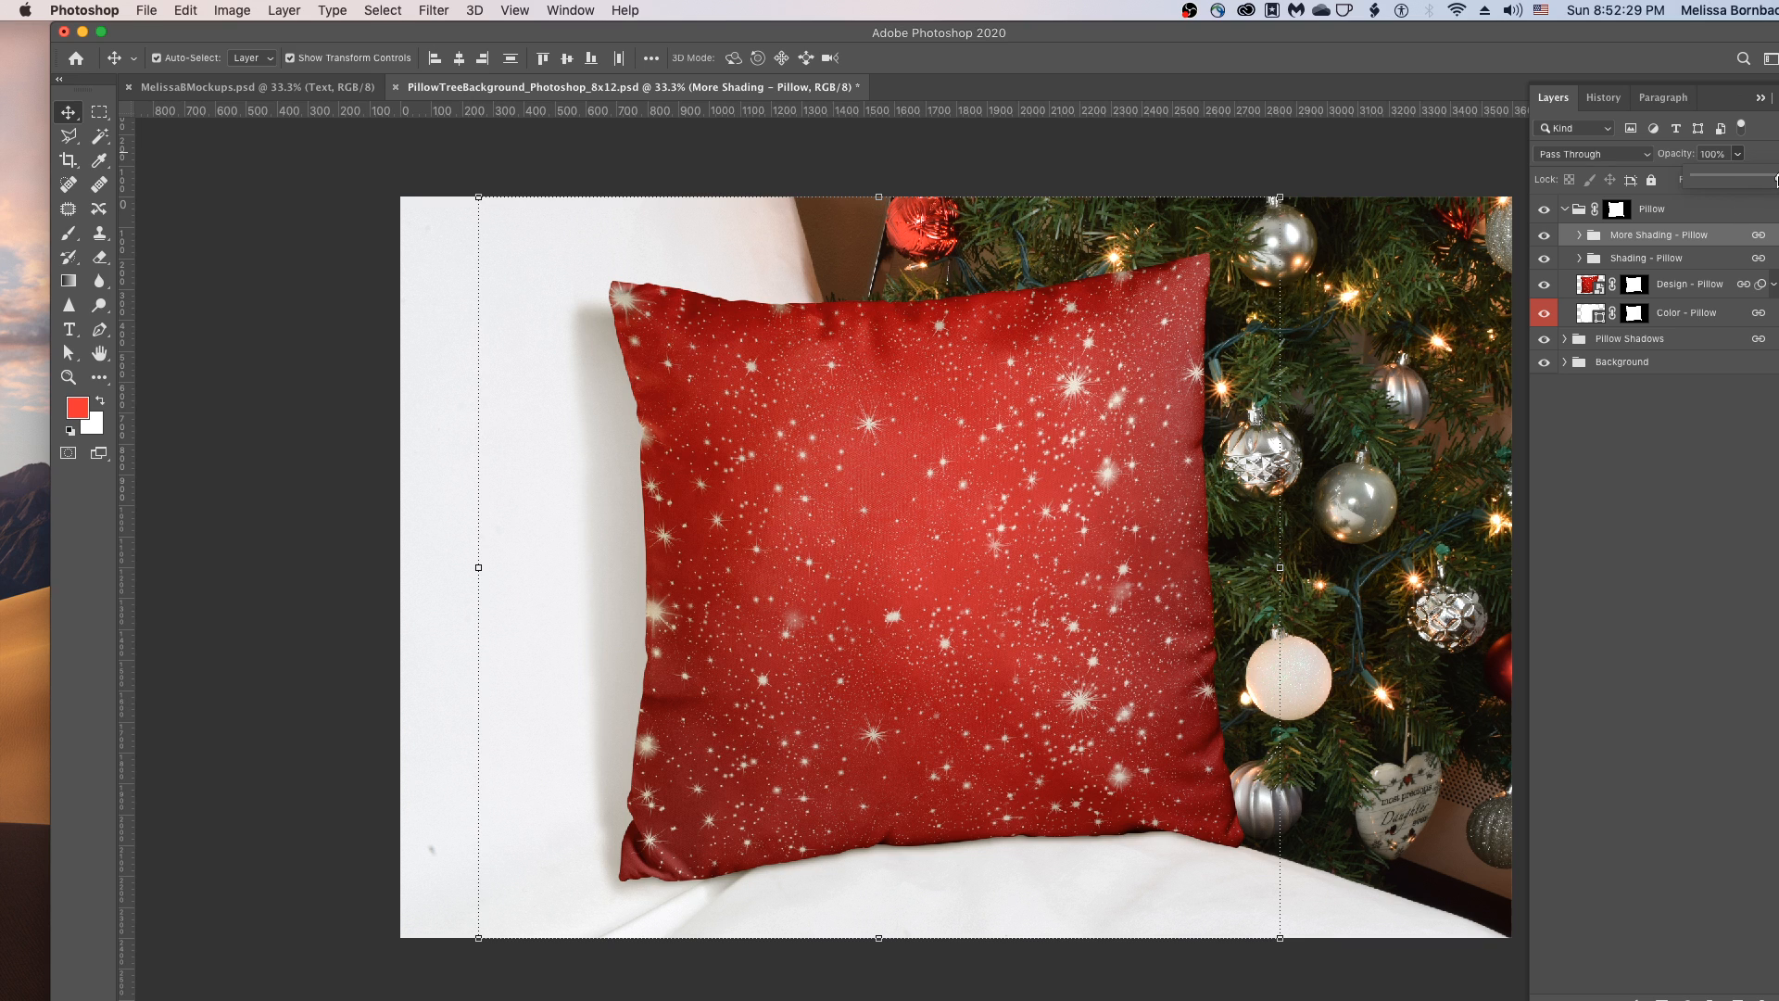
mouse_move(1776, 179)
mouse_down()
mouse_move(1717, 179)
mouse_move(1742, 177)
mouse_up()
click(1545, 236)
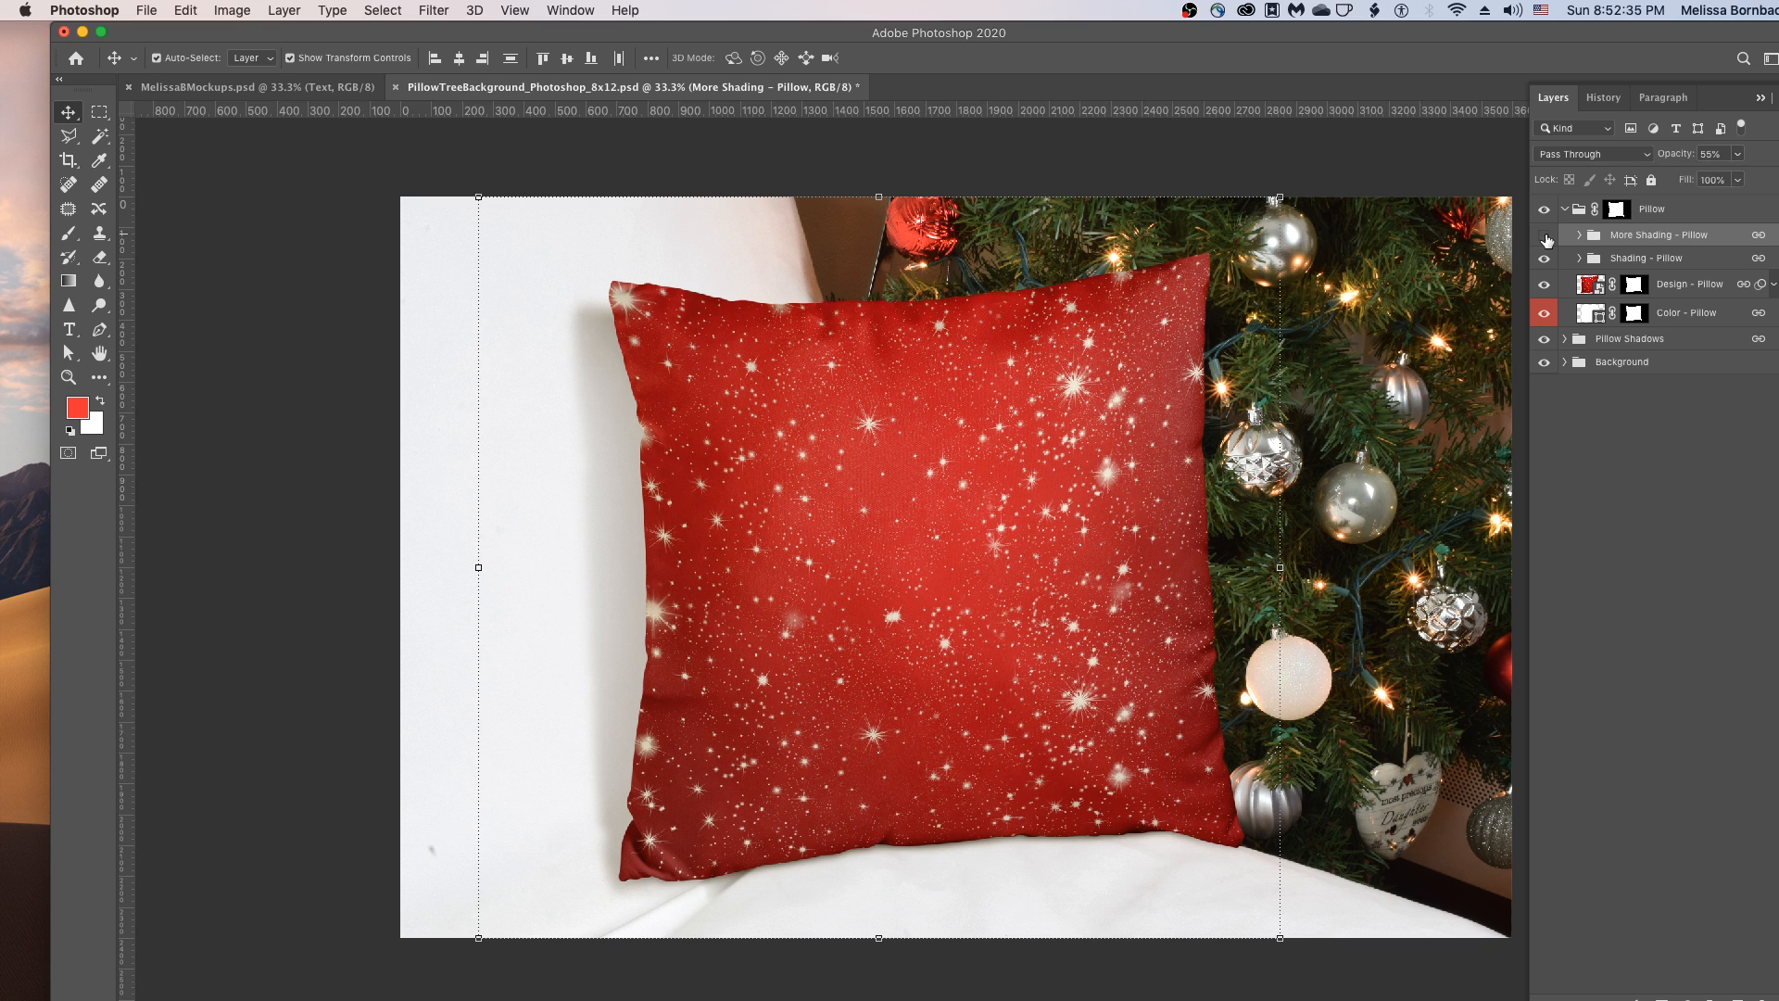
- Hide the Design – Pillow layer and change the Color – Pillow fill to dark red, hex b40000
click(1543, 285)
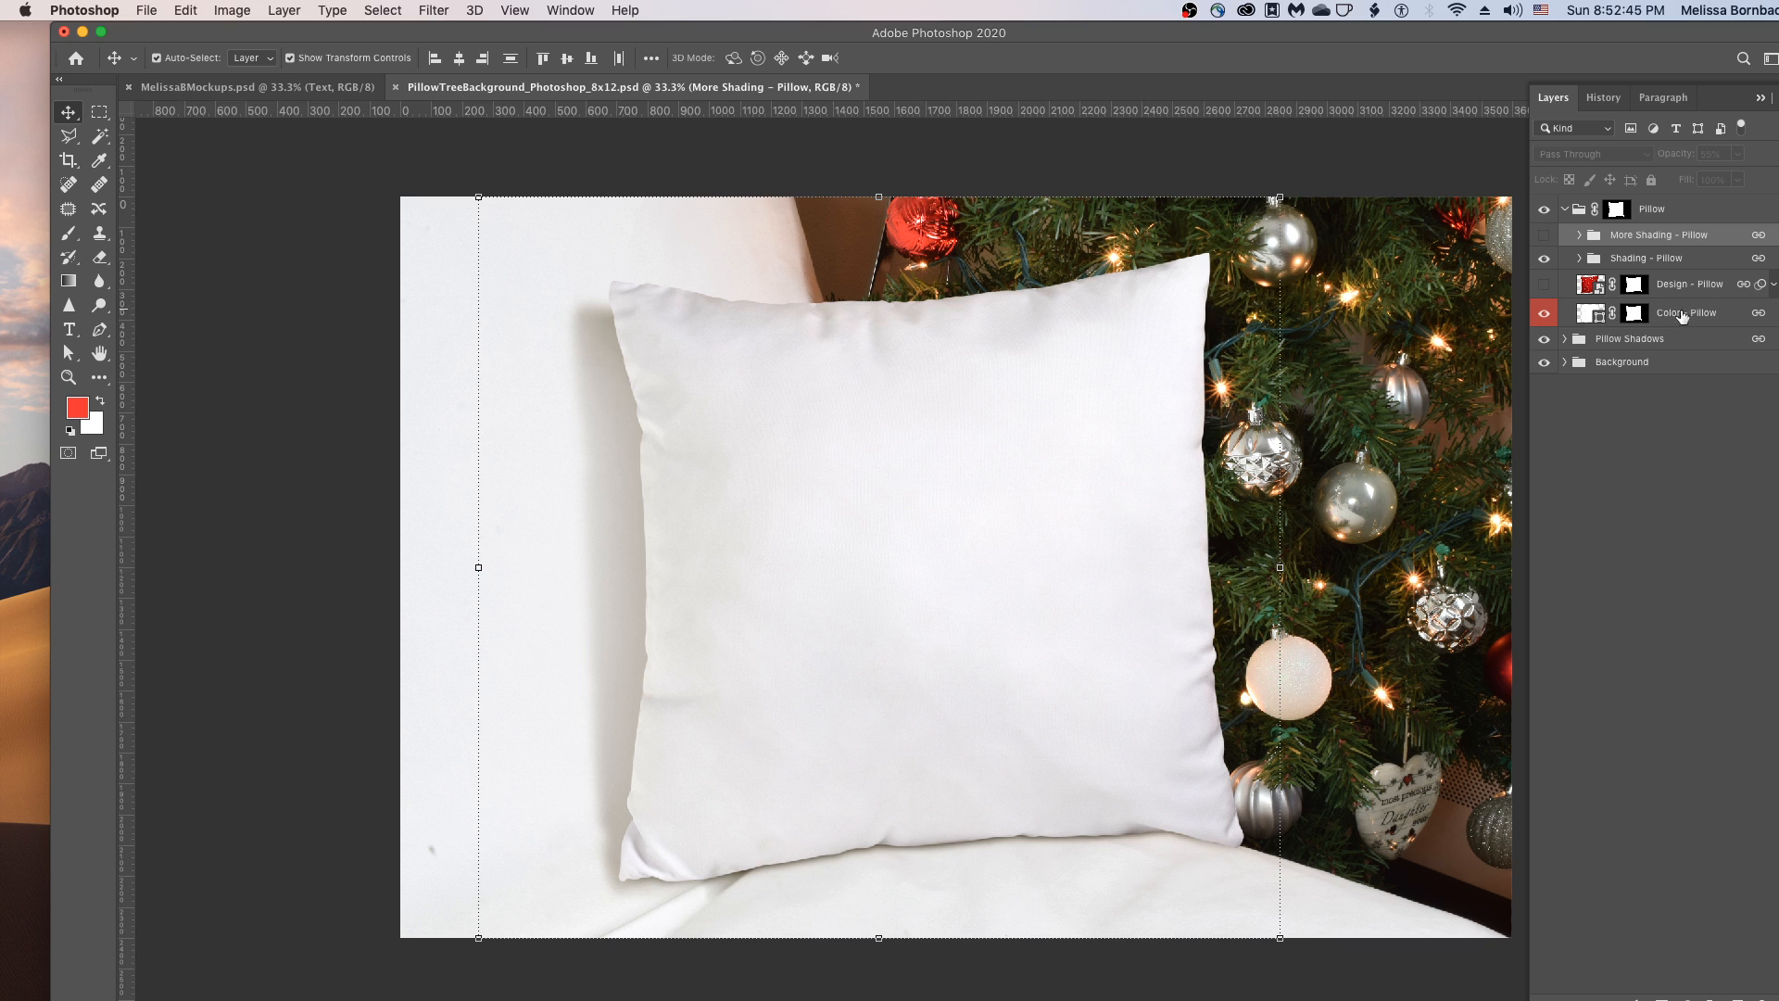
double_click(1597, 316)
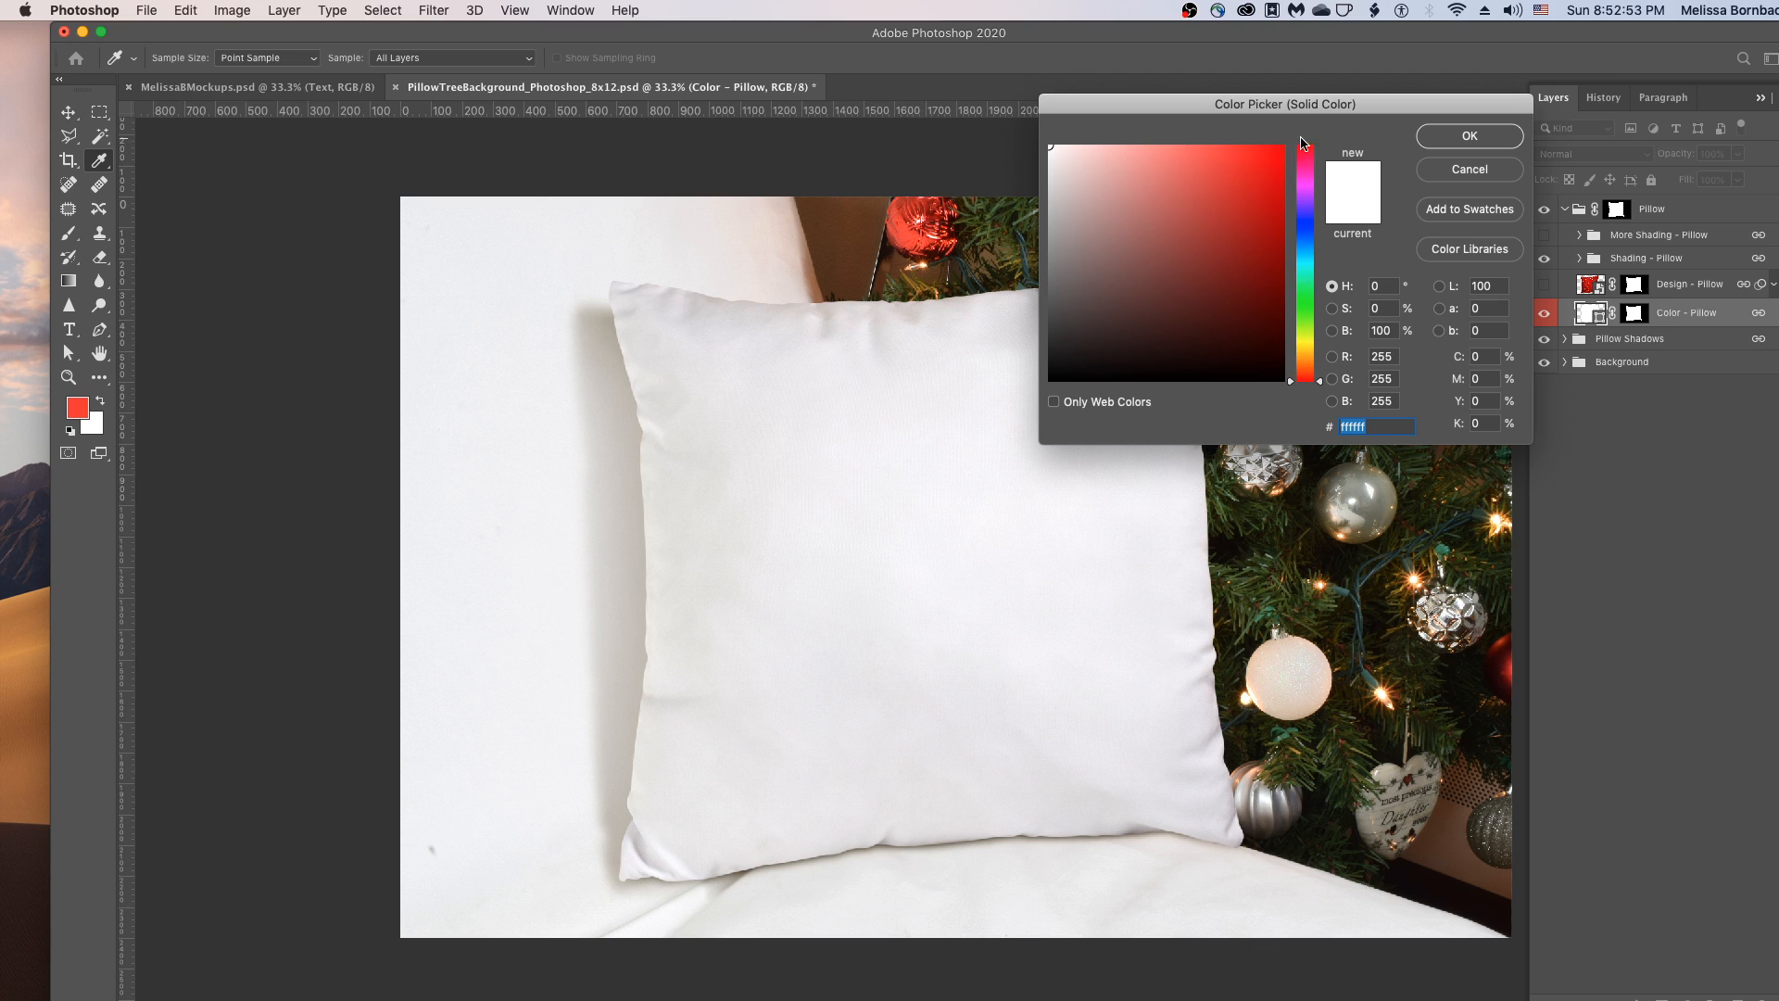
drag(1310, 154, 1314, 113)
mouse_move(1244, 188)
mouse_down()
mouse_move(1260, 177)
mouse_move(1287, 215)
mouse_up()
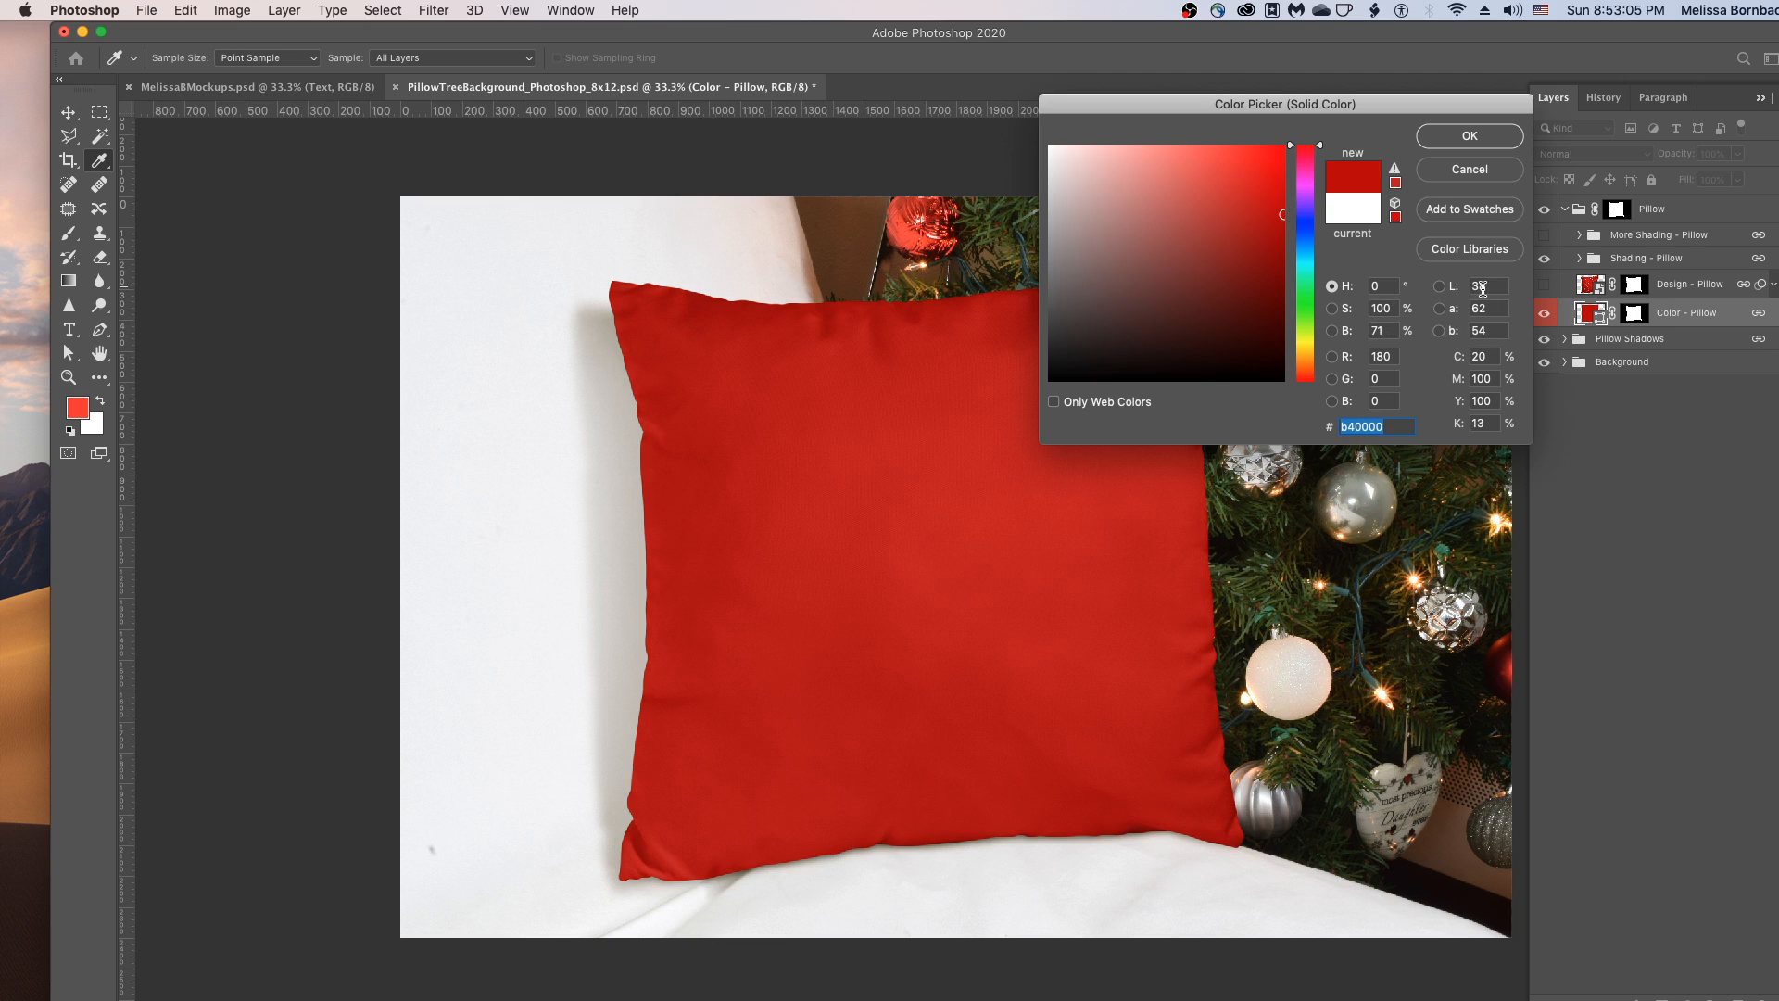
click(1457, 135)
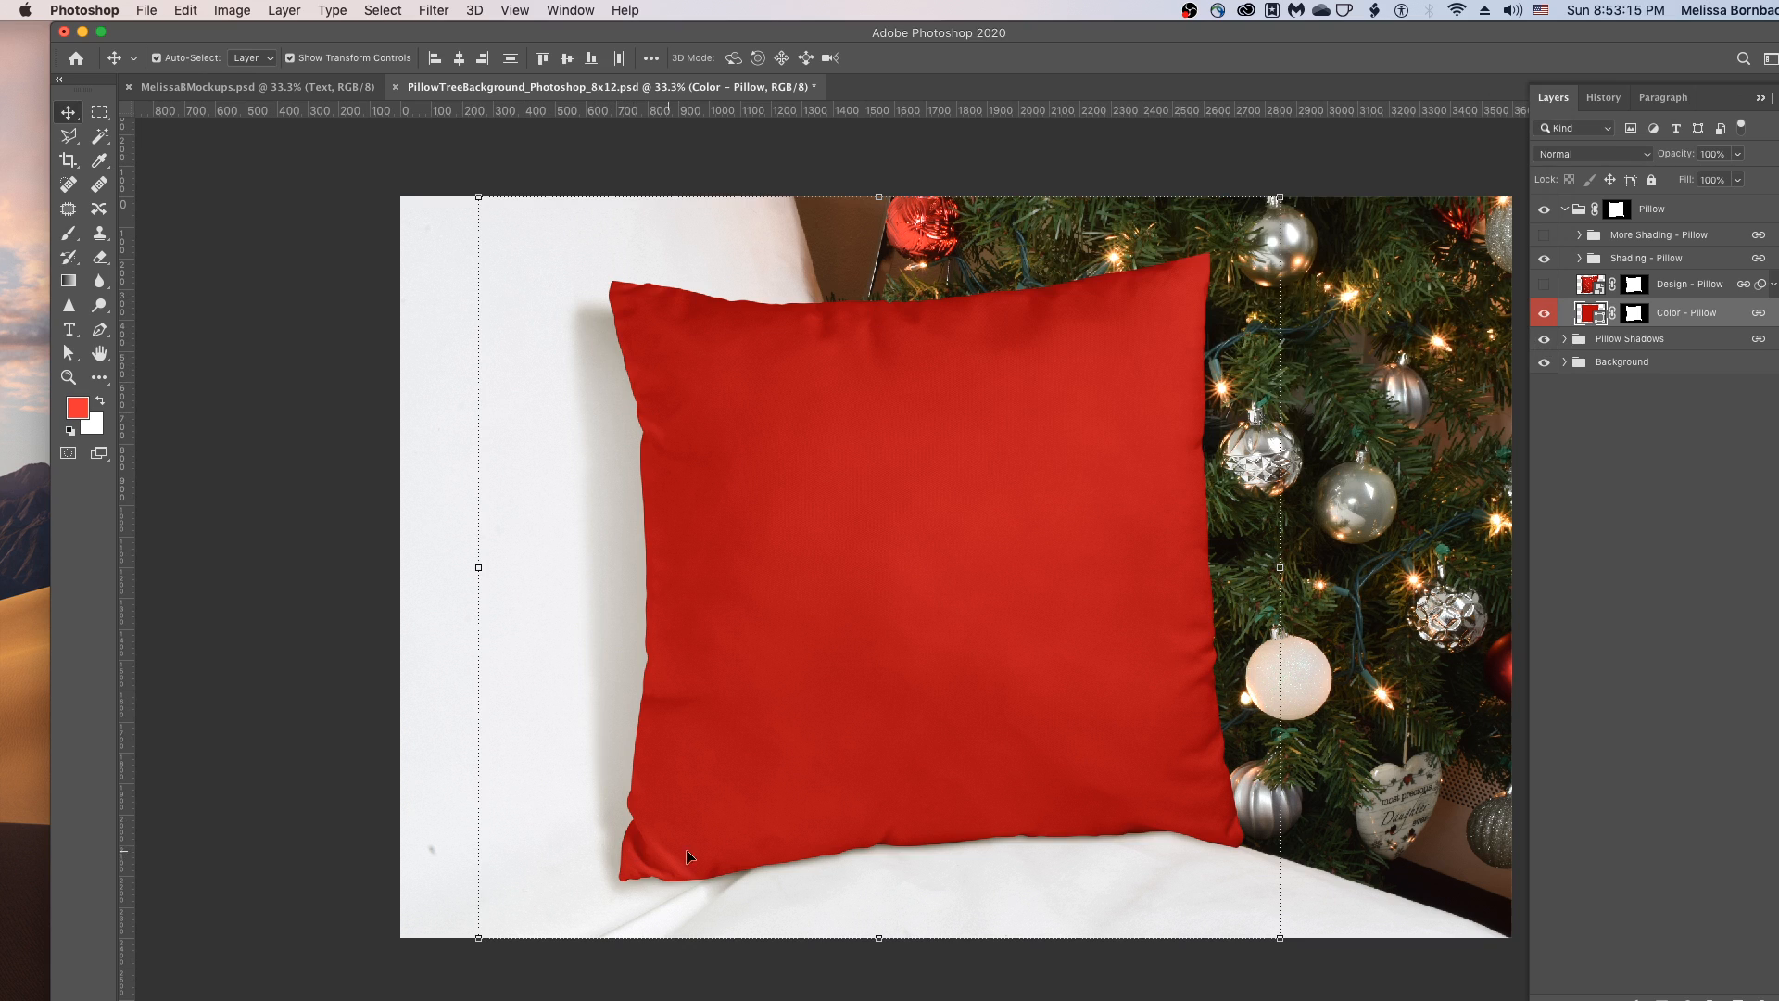
- Set the fill of the Shadow Under Pillow layer in the Pillow Shadows group to 100%, and deselect the layer
click(1564, 339)
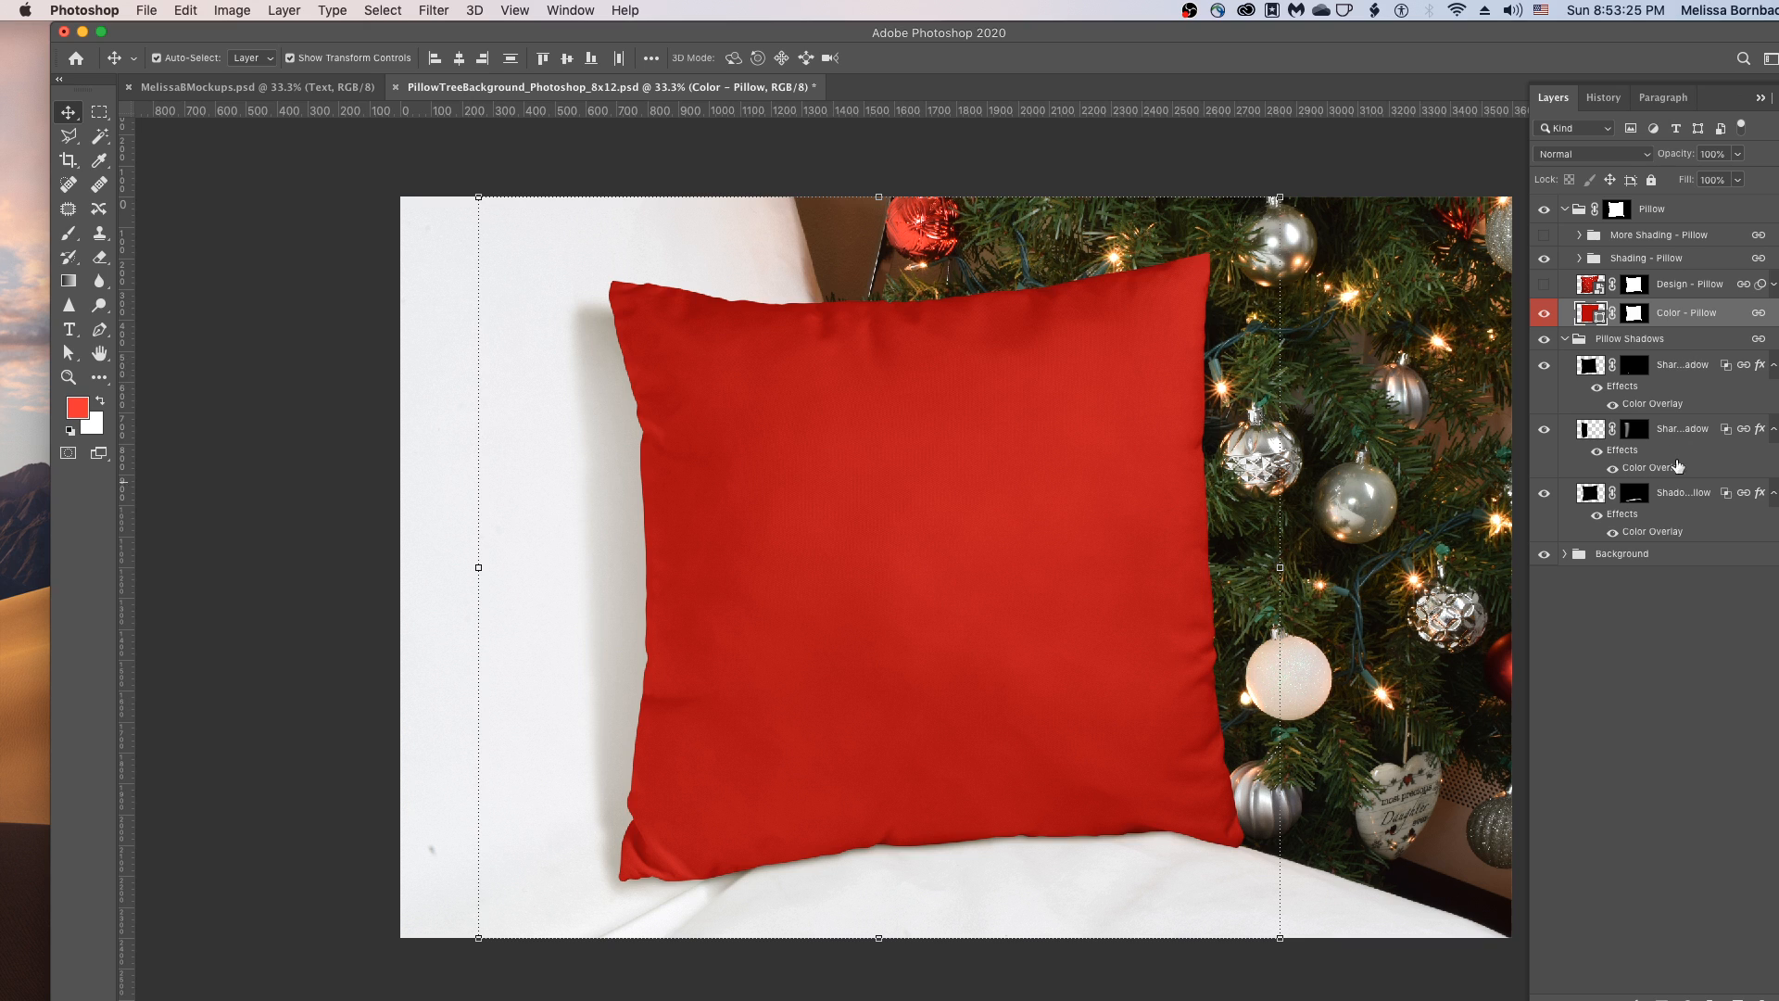
click(1673, 492)
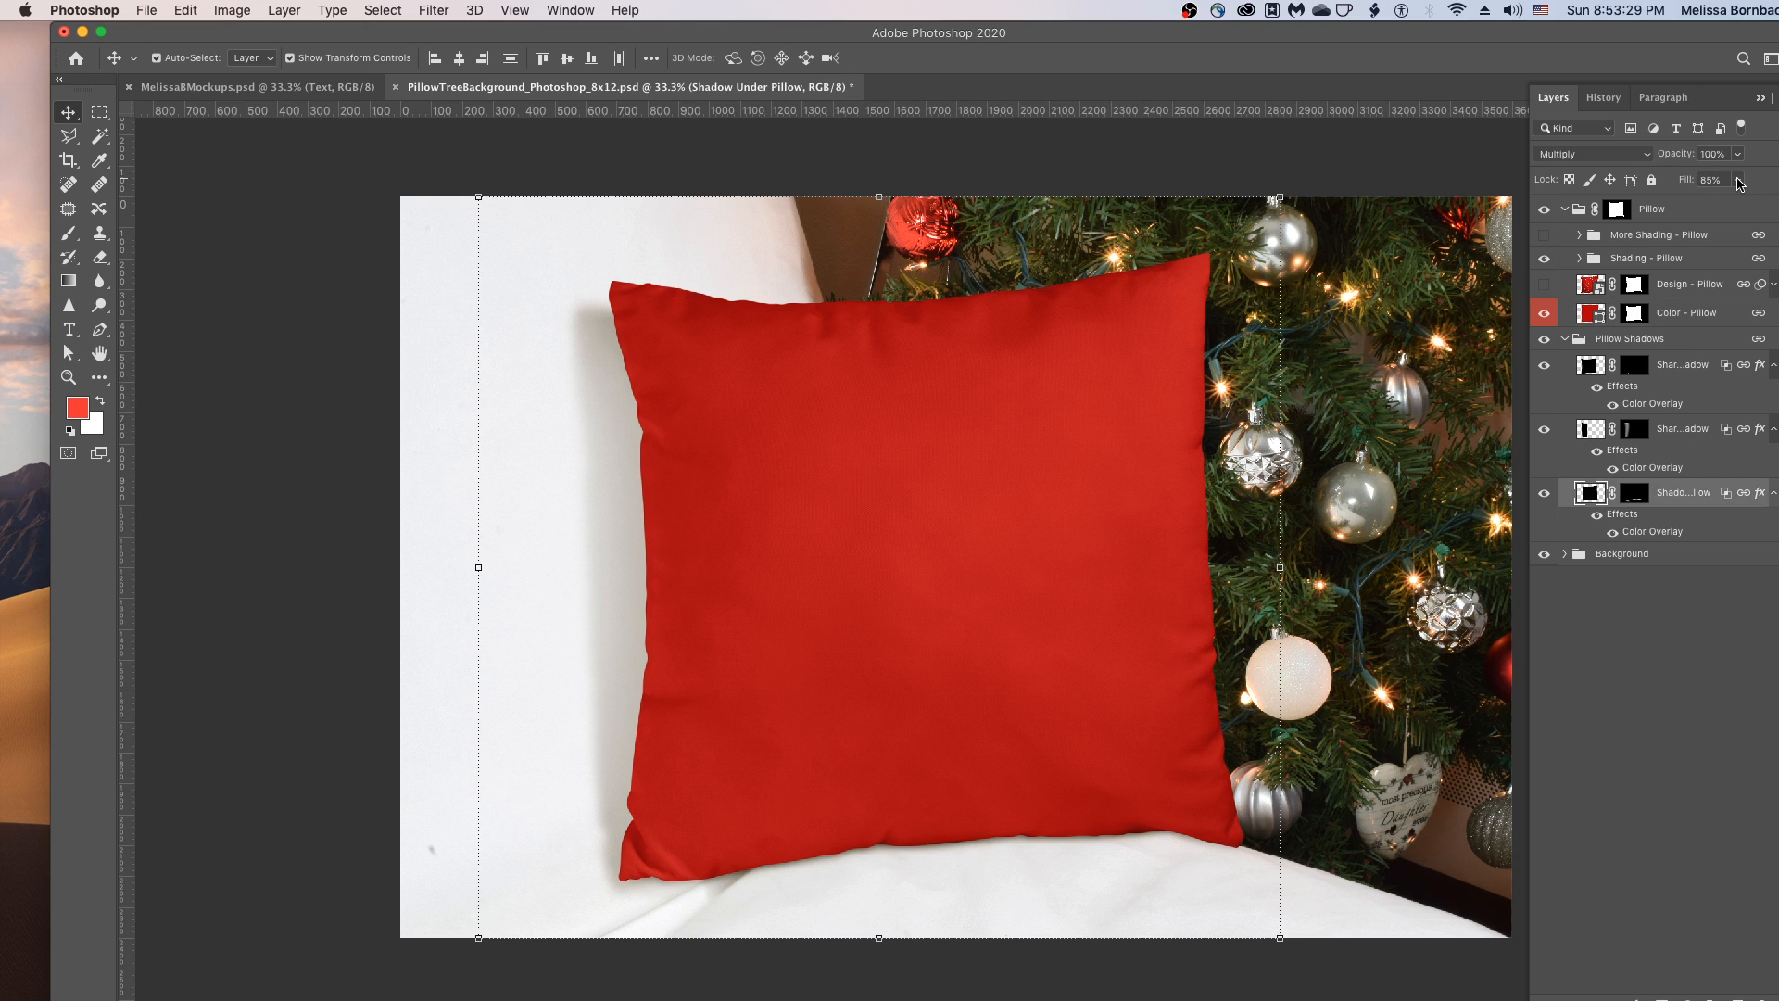
click(1738, 180)
mouse_move(1741, 208)
mouse_down()
mouse_move(1764, 207)
mouse_move(1682, 208)
mouse_move(1751, 206)
mouse_up()
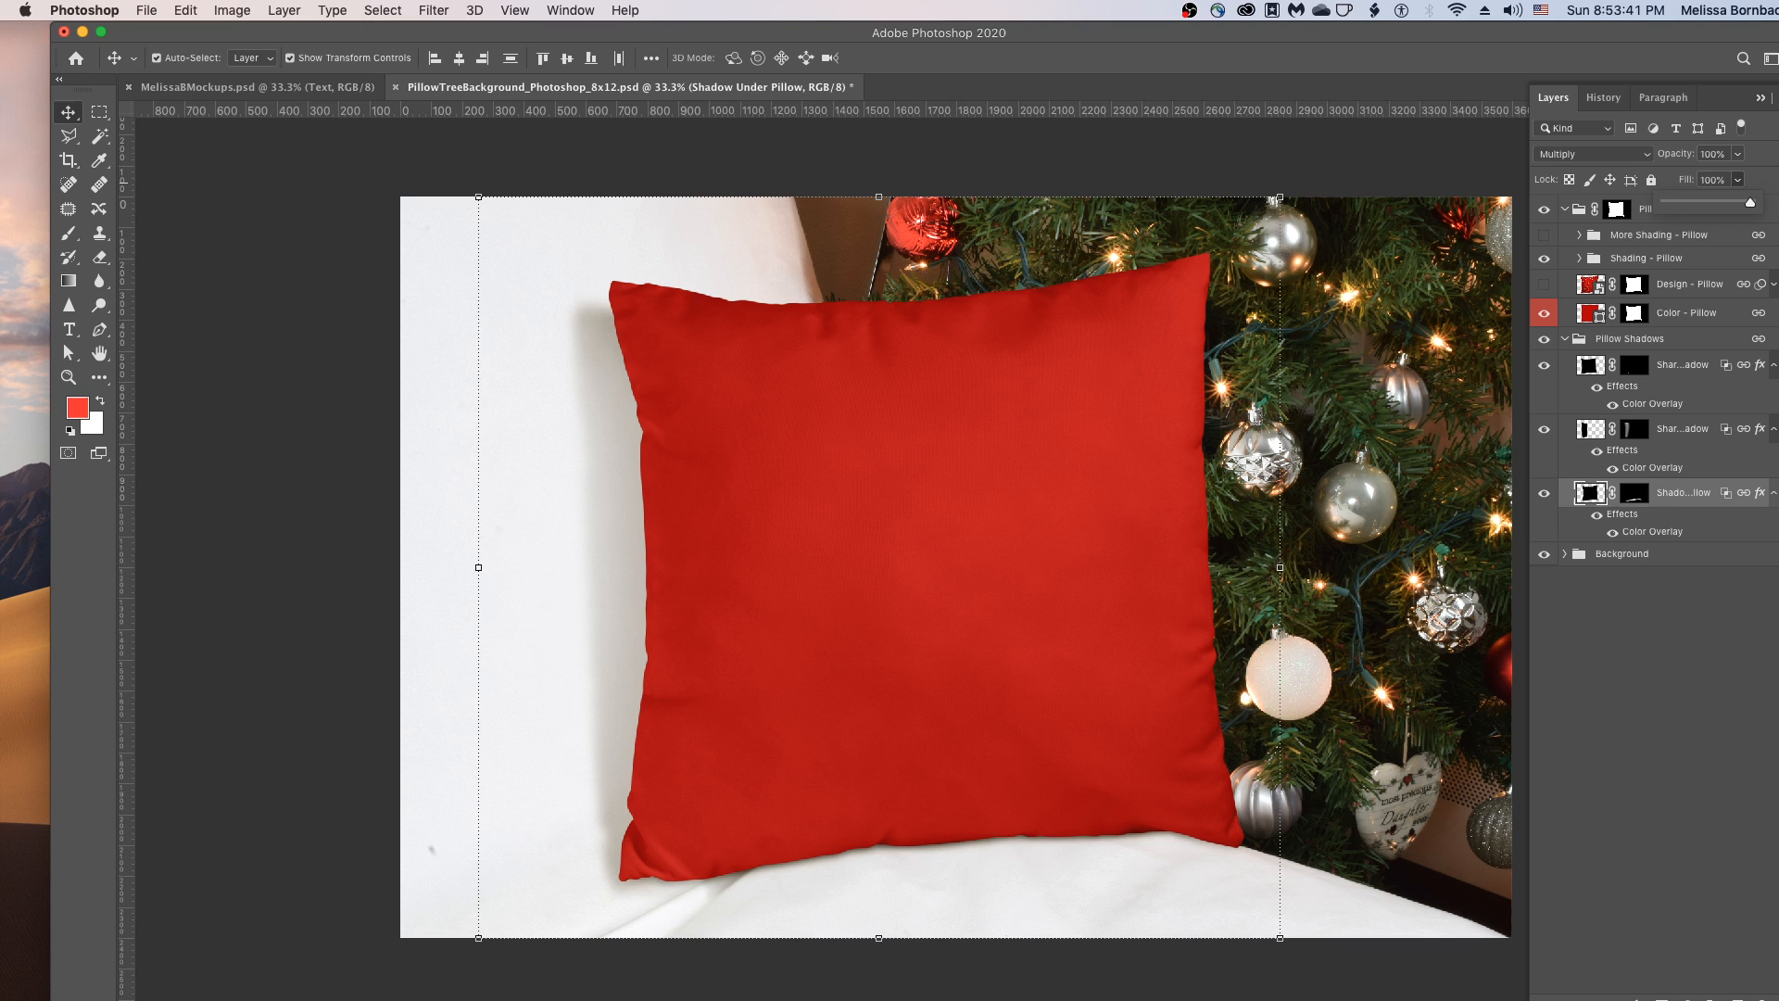
click(1624, 600)
click(1624, 600)
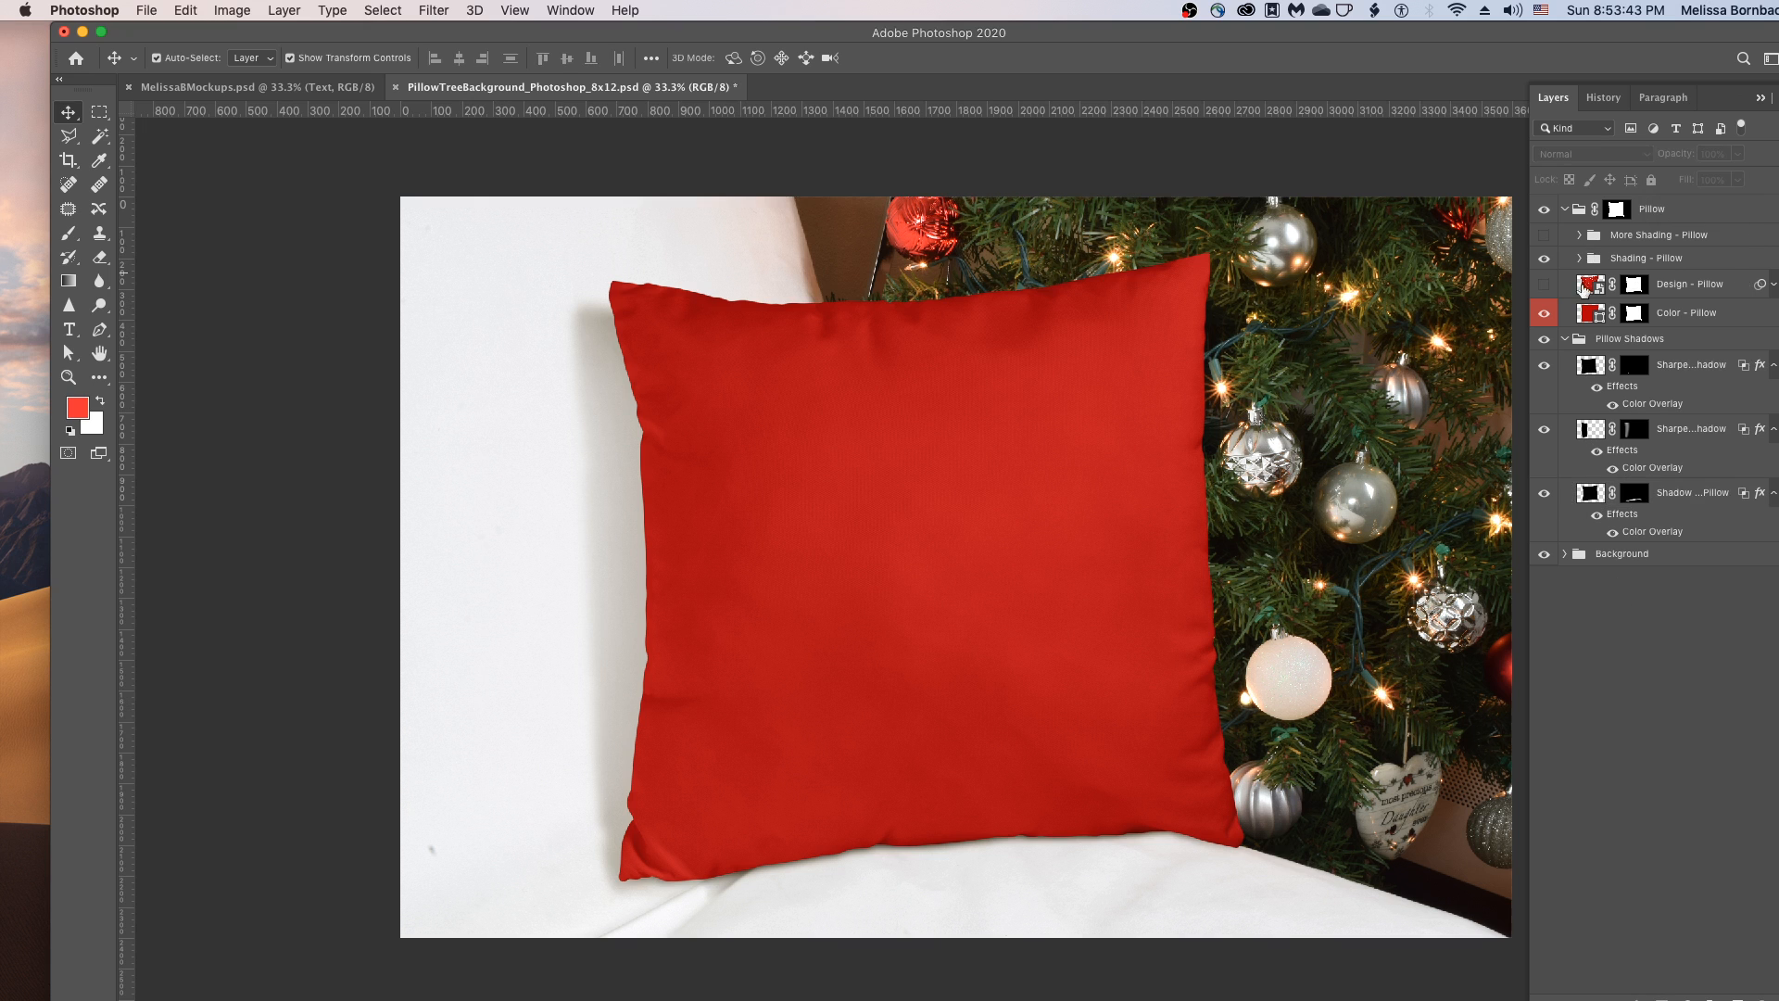
- With the Pillow Shadows group collapsed, show the Design – Pillow layer and hide the Color – Pillow layer
click(1565, 338)
click(1545, 285)
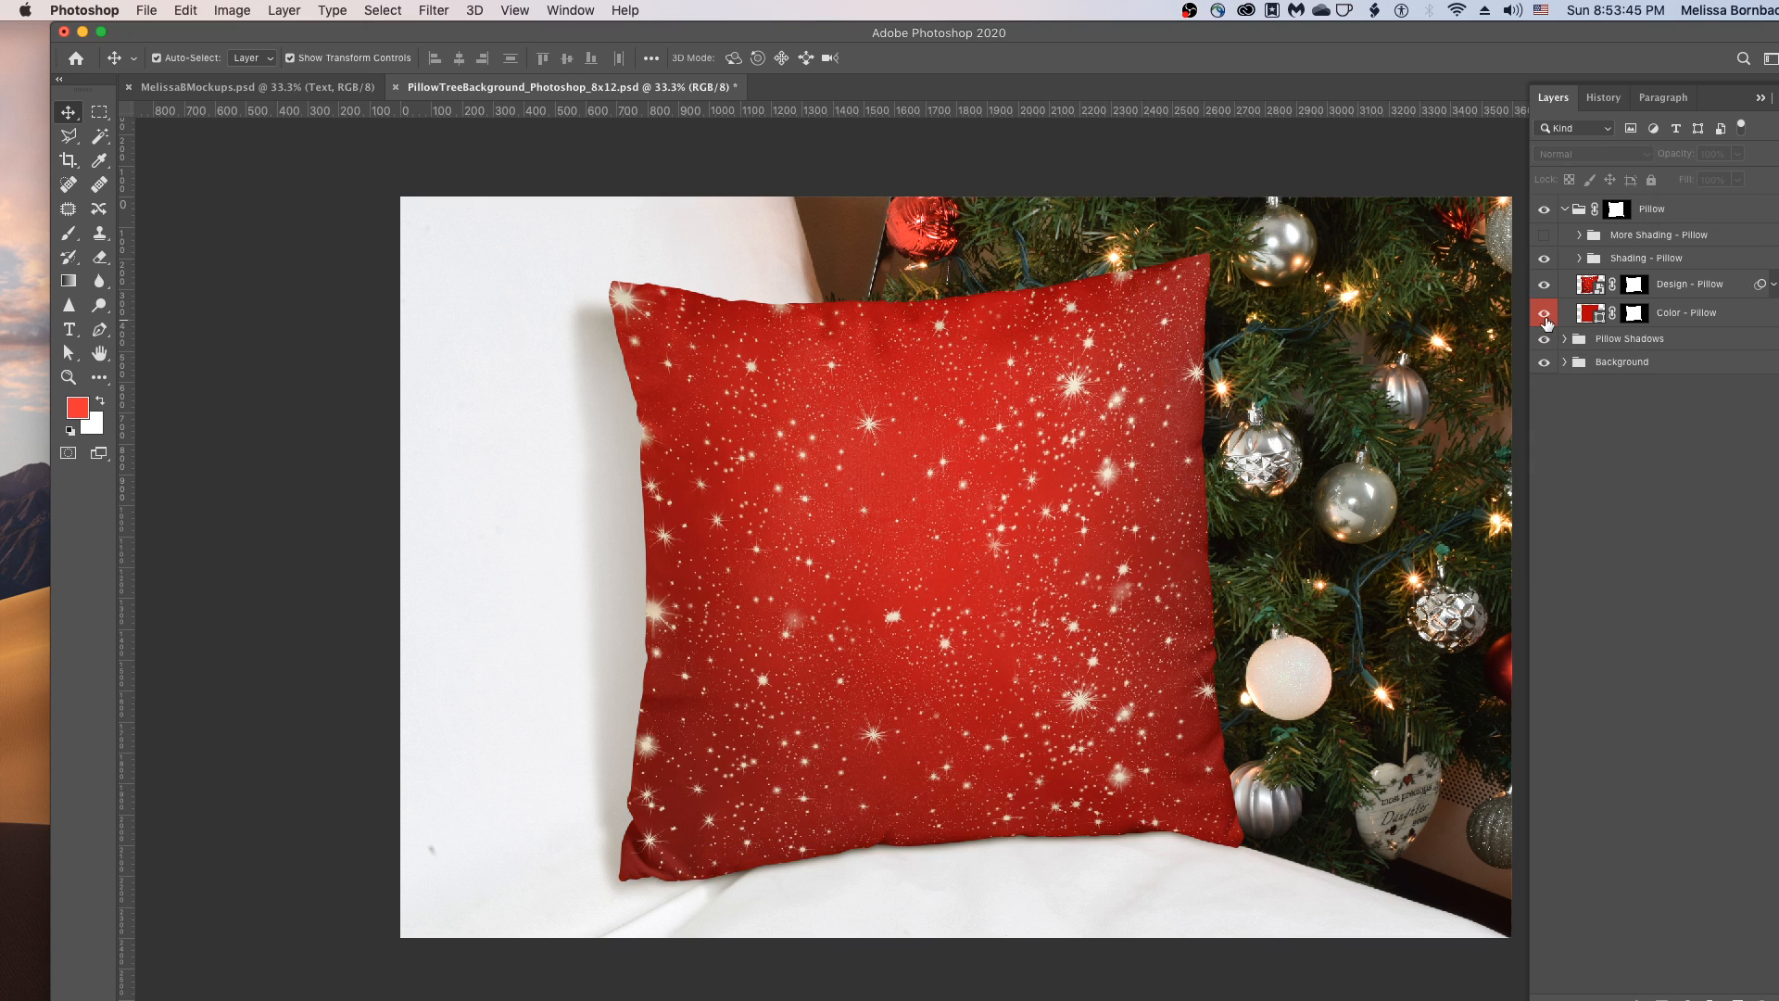
click(1545, 313)
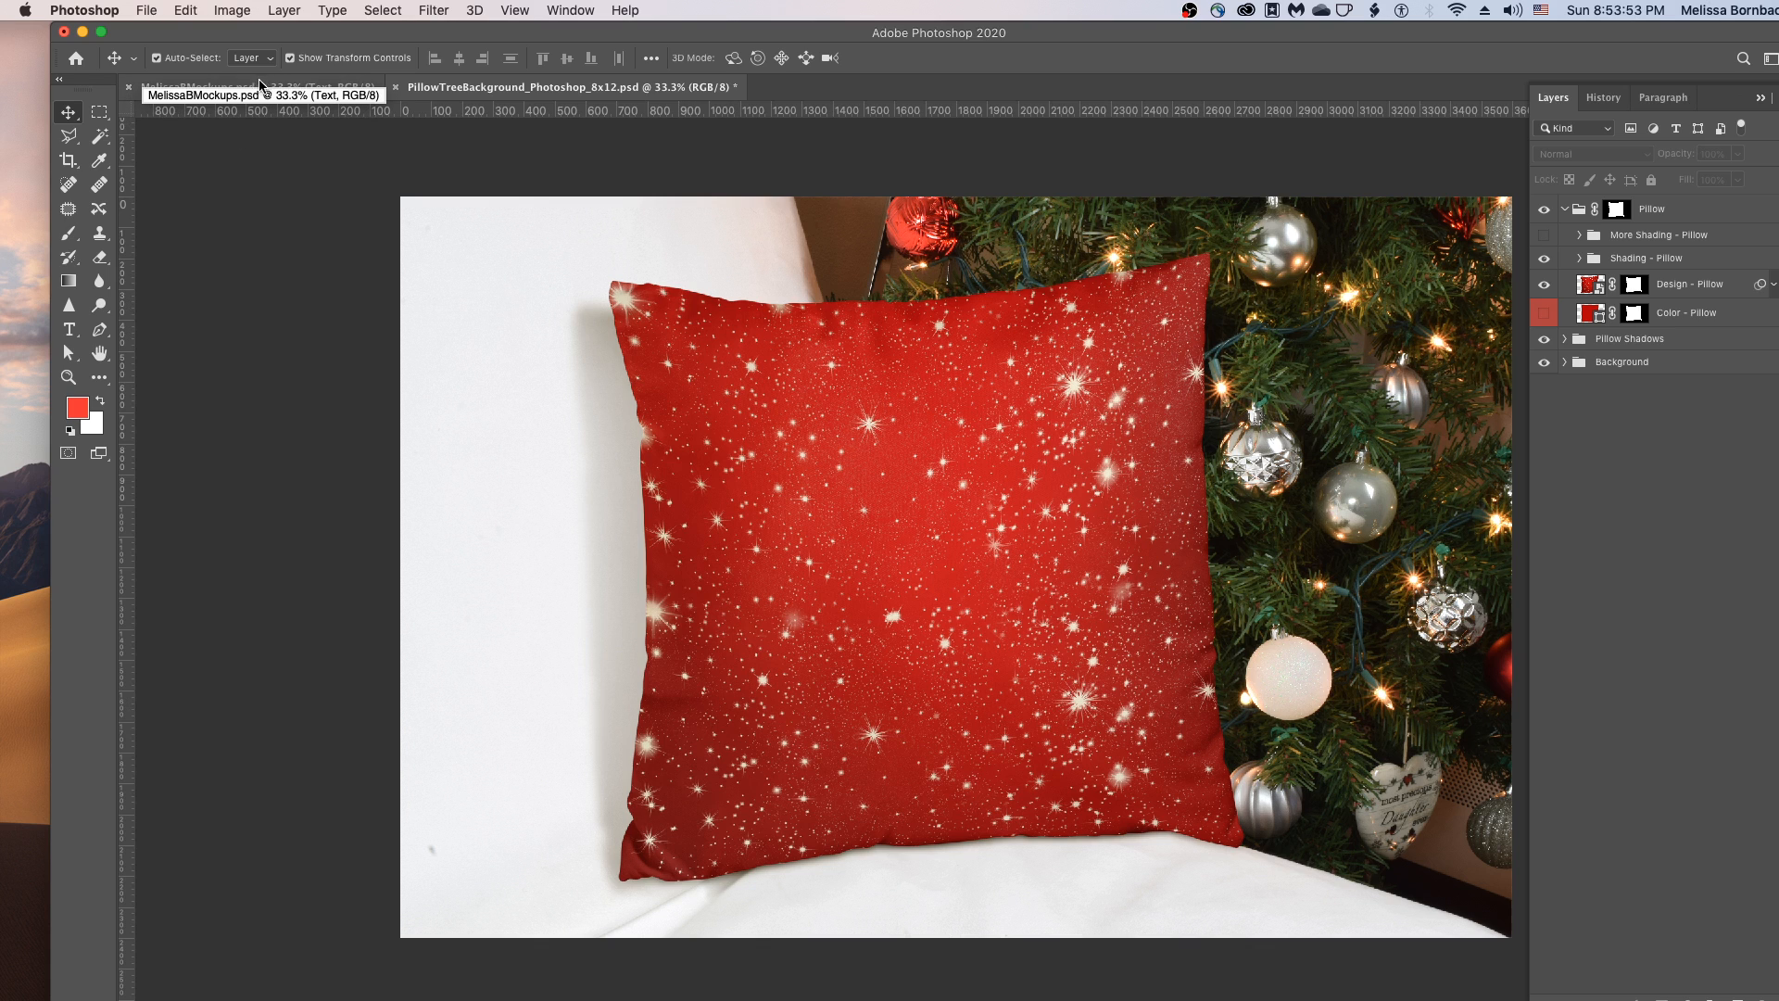
click(156, 12)
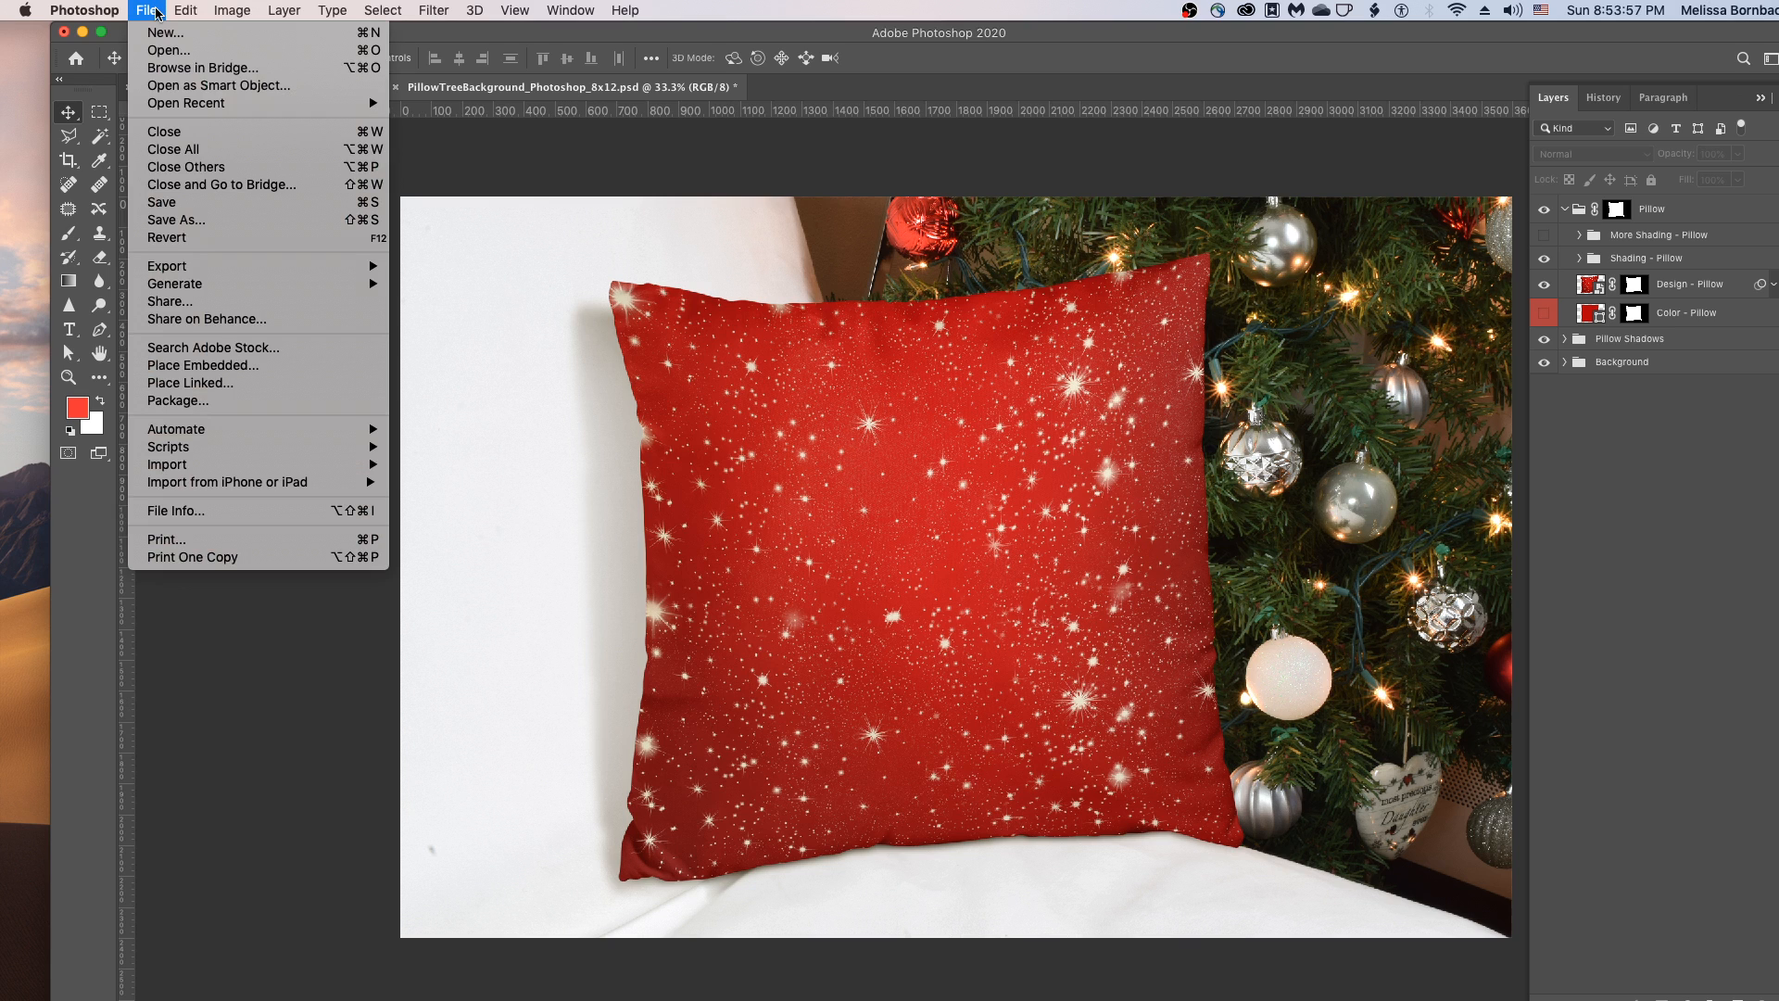
click(212, 225)
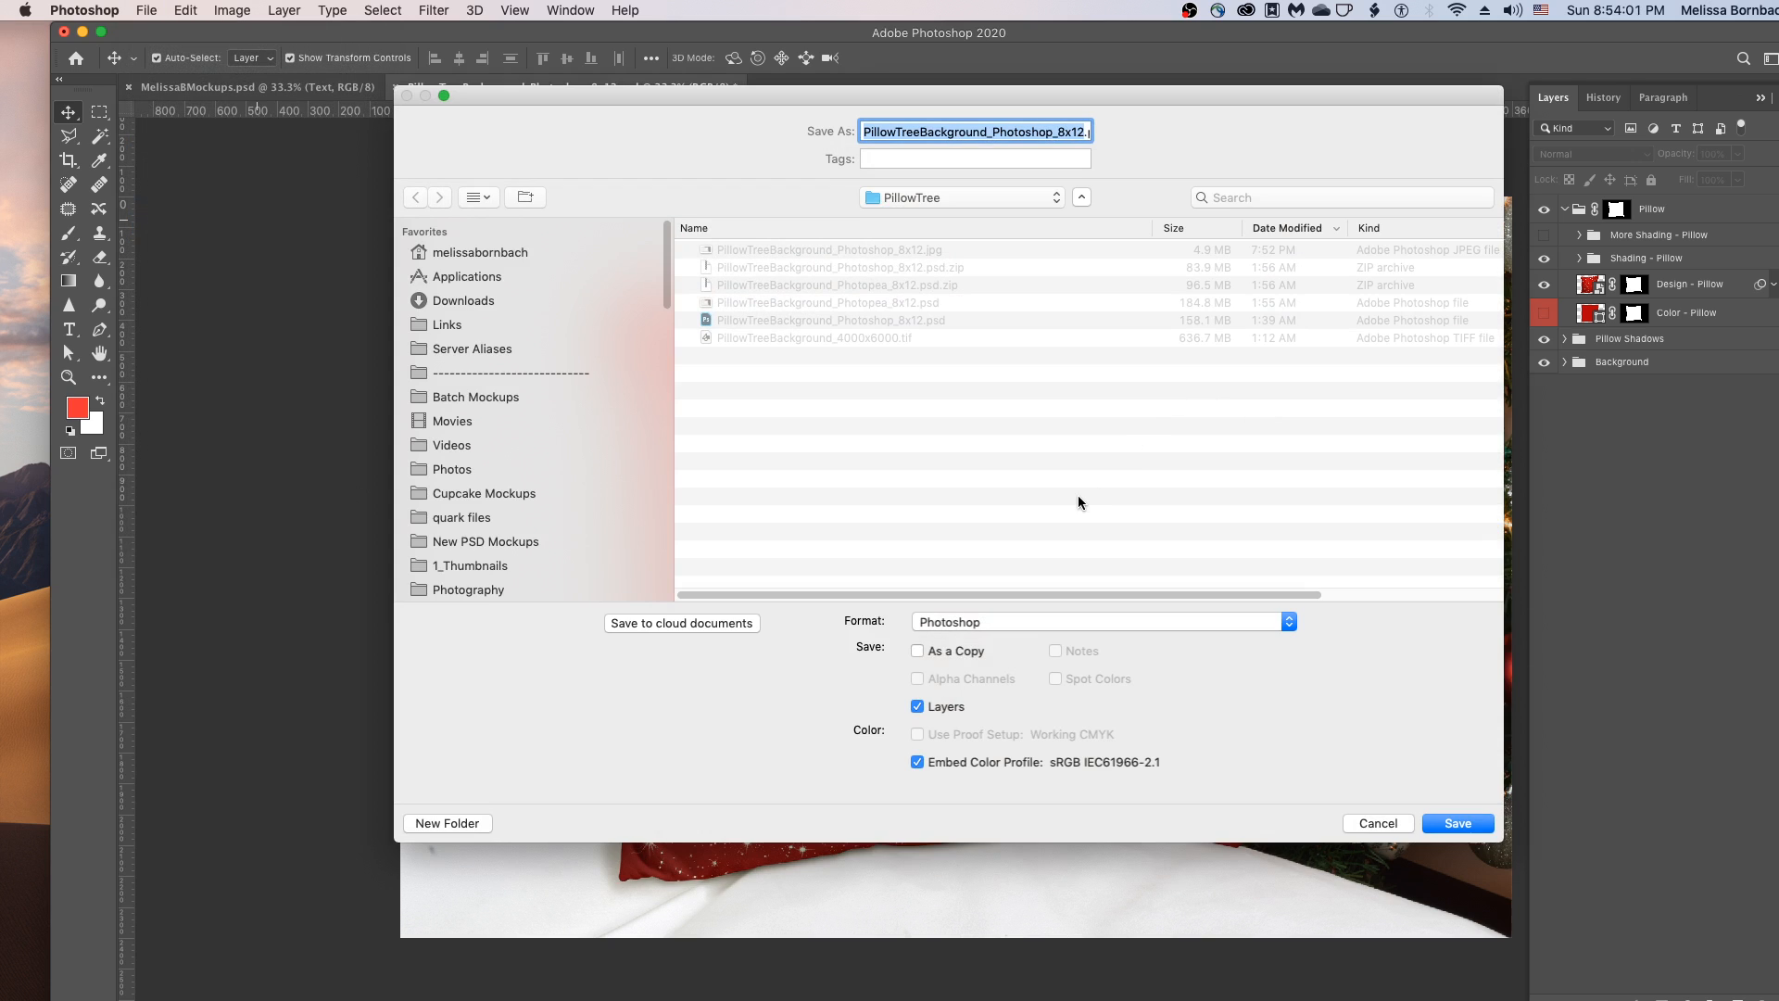
click(994, 624)
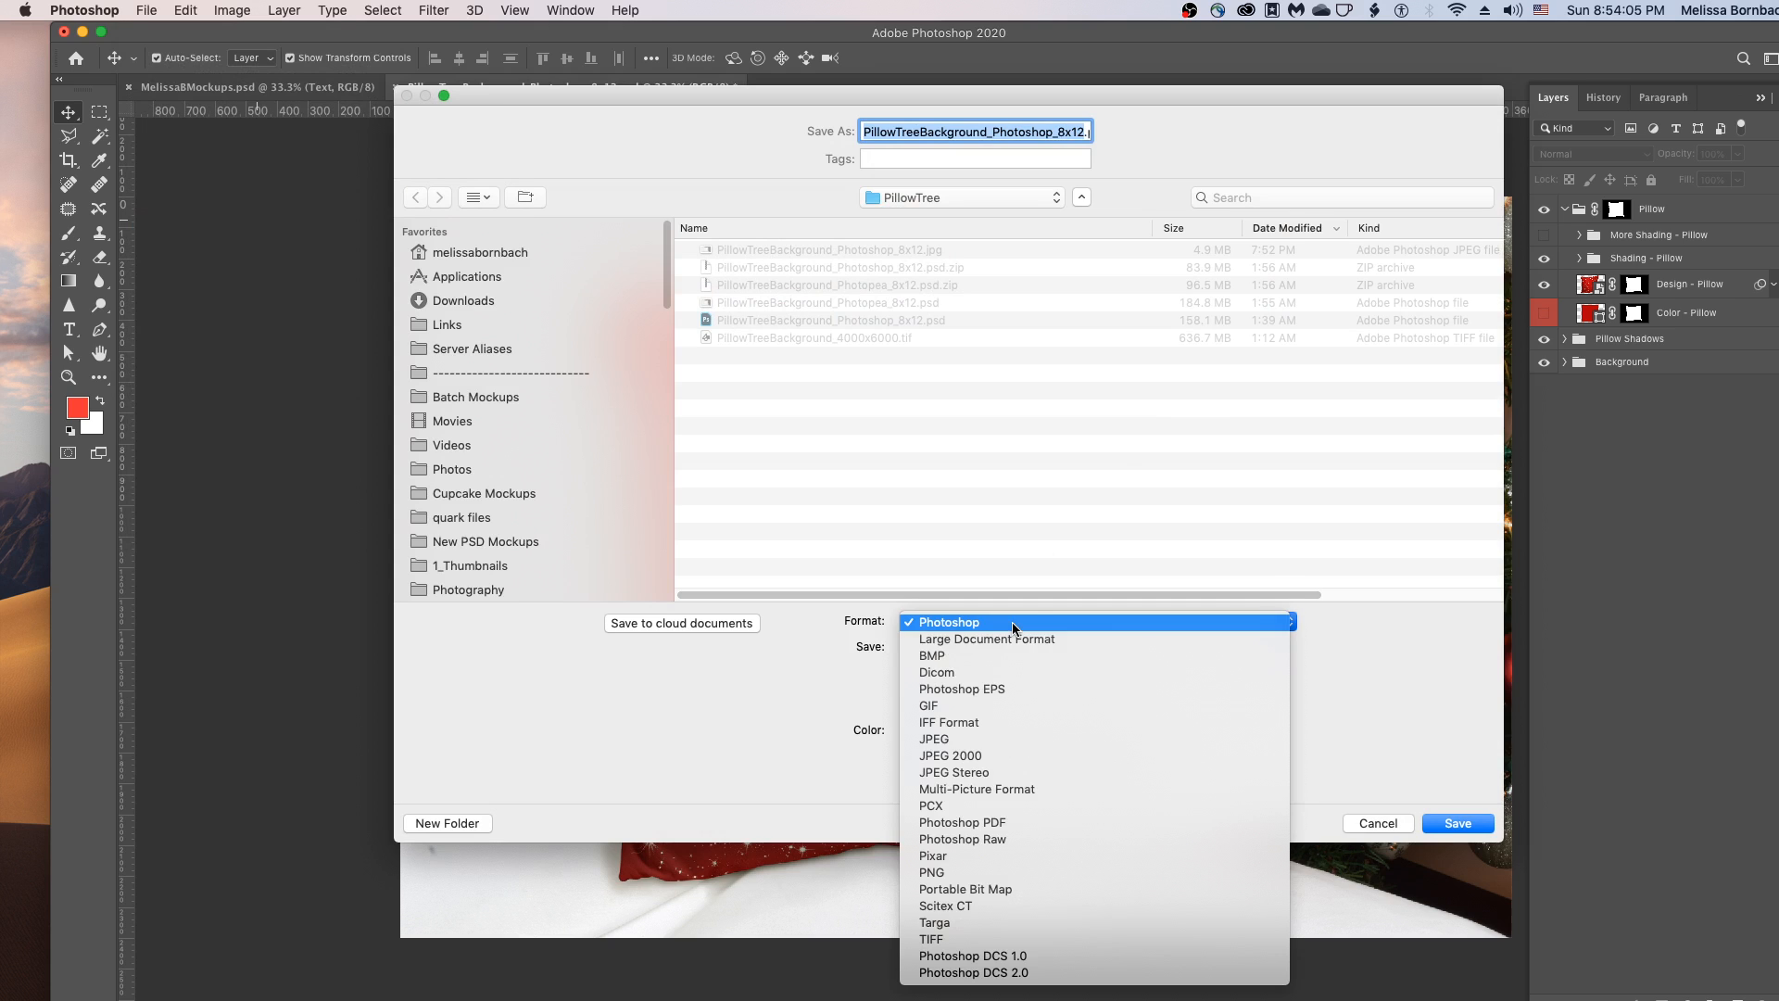
click(1015, 739)
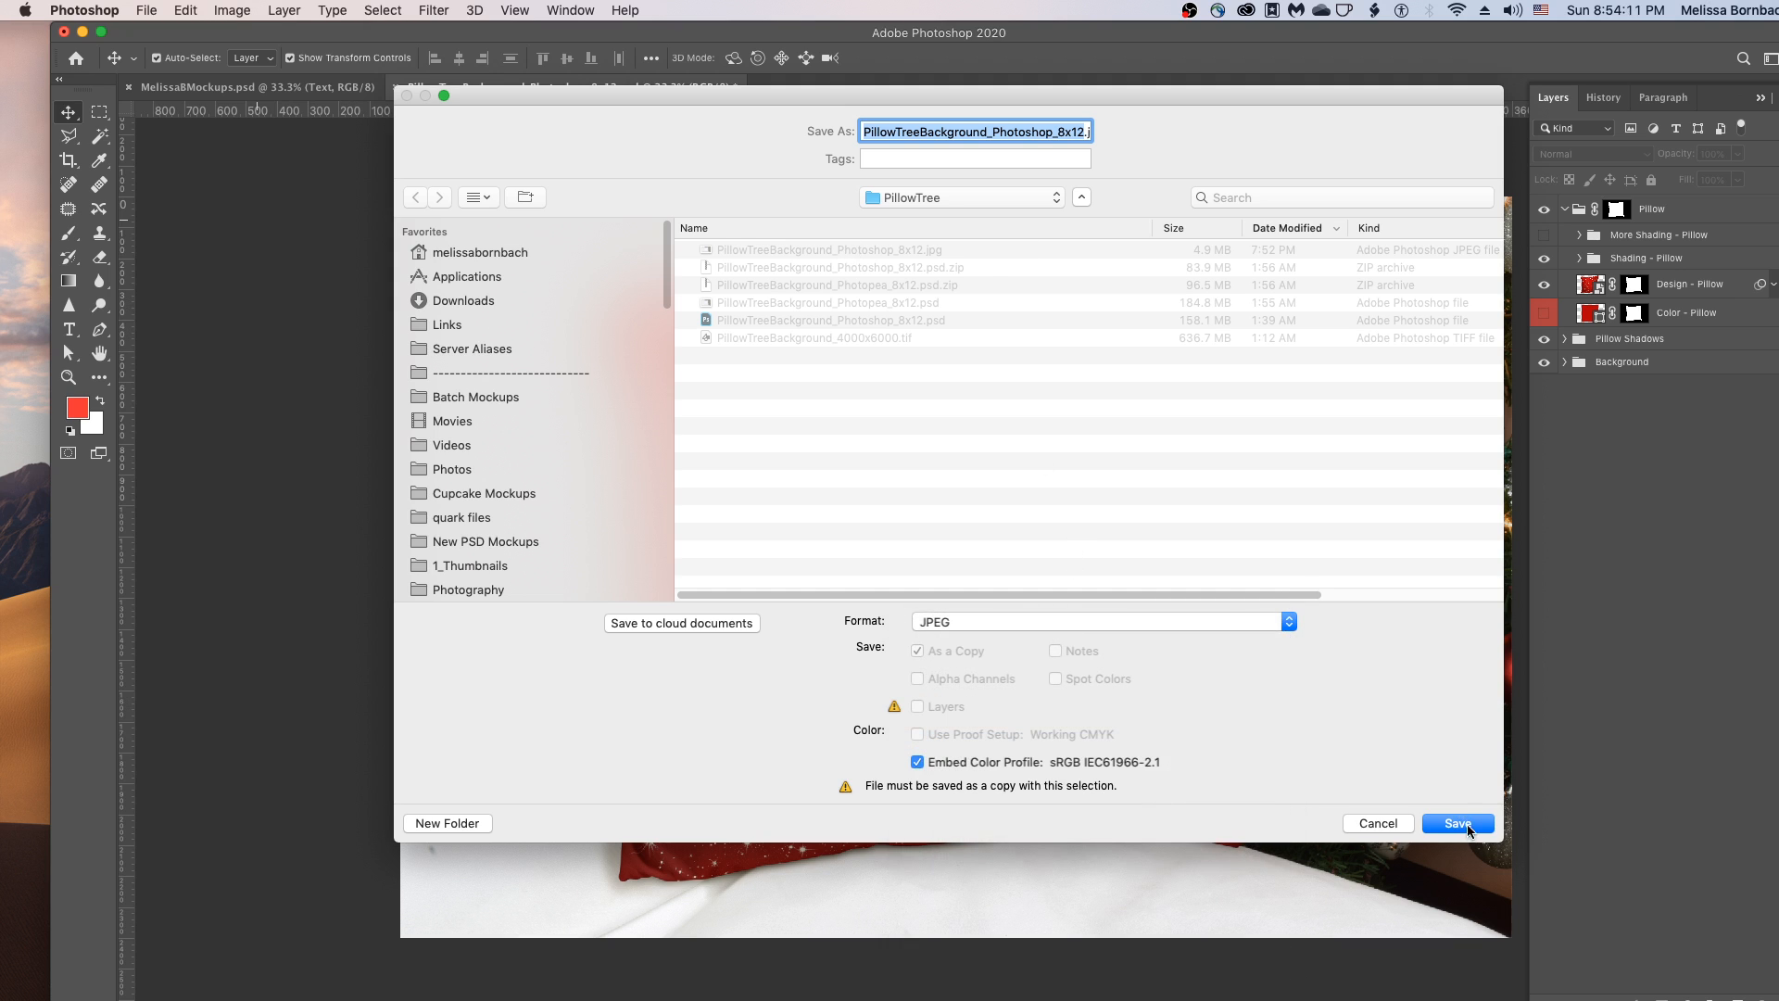
click(998, 622)
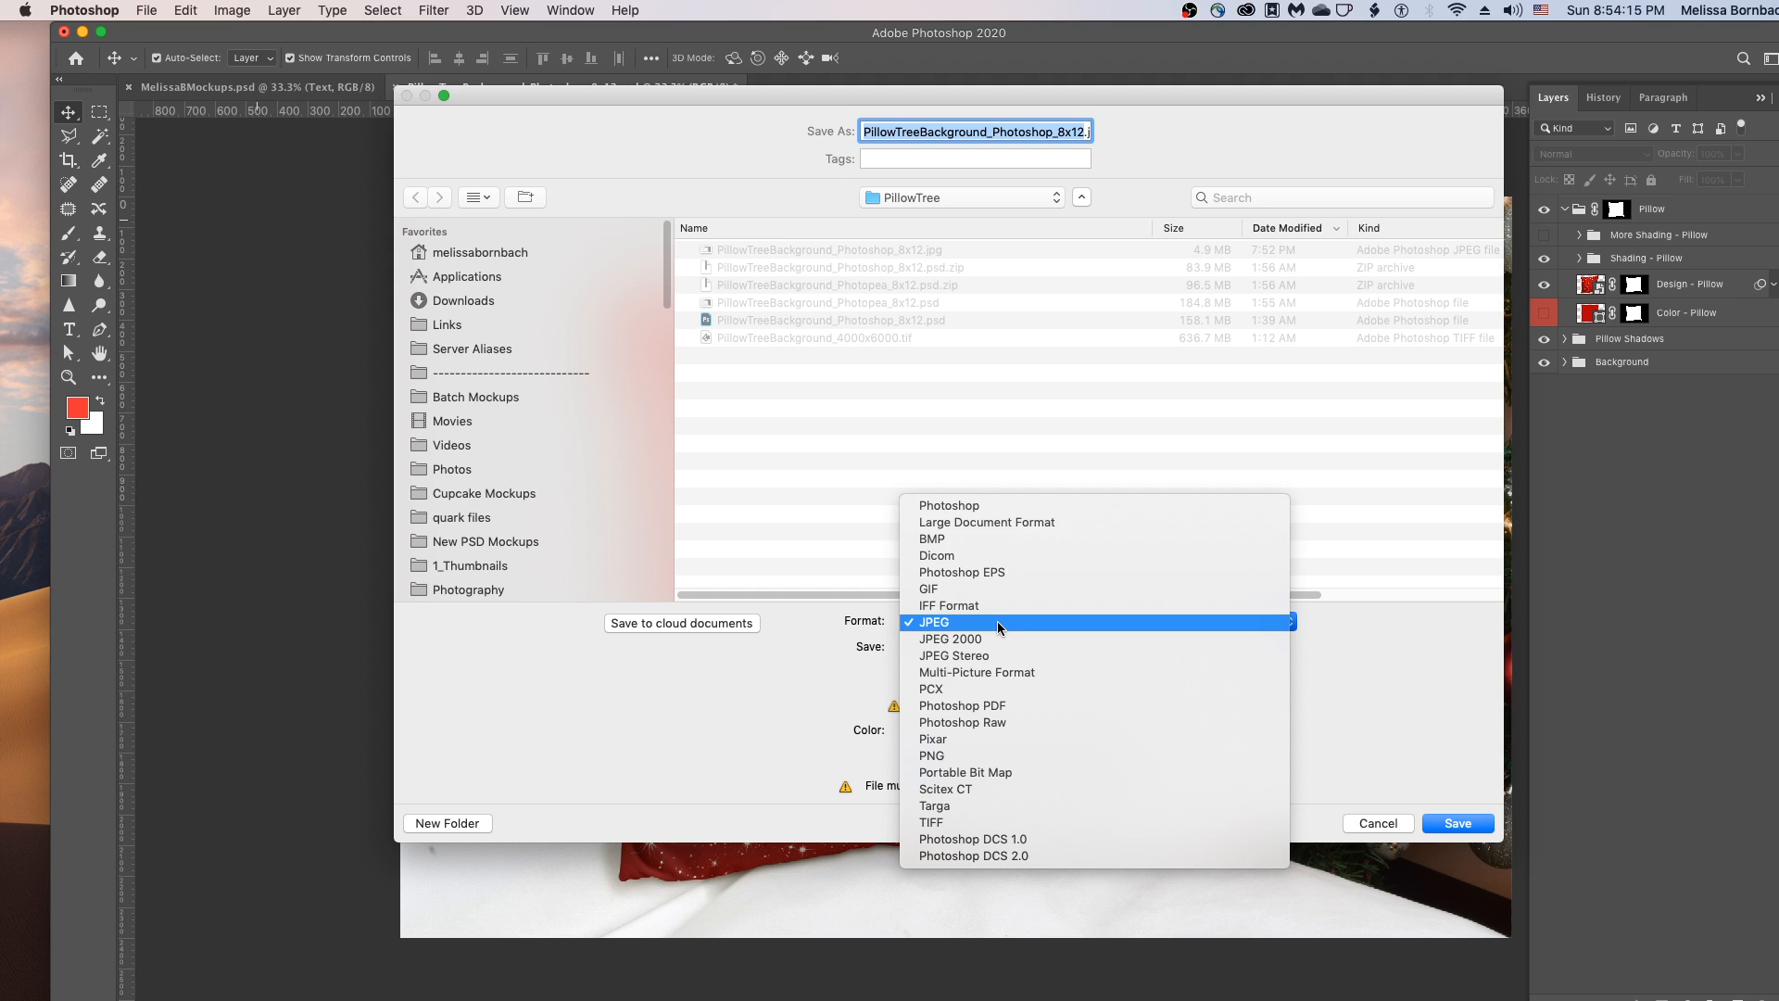
click(992, 508)
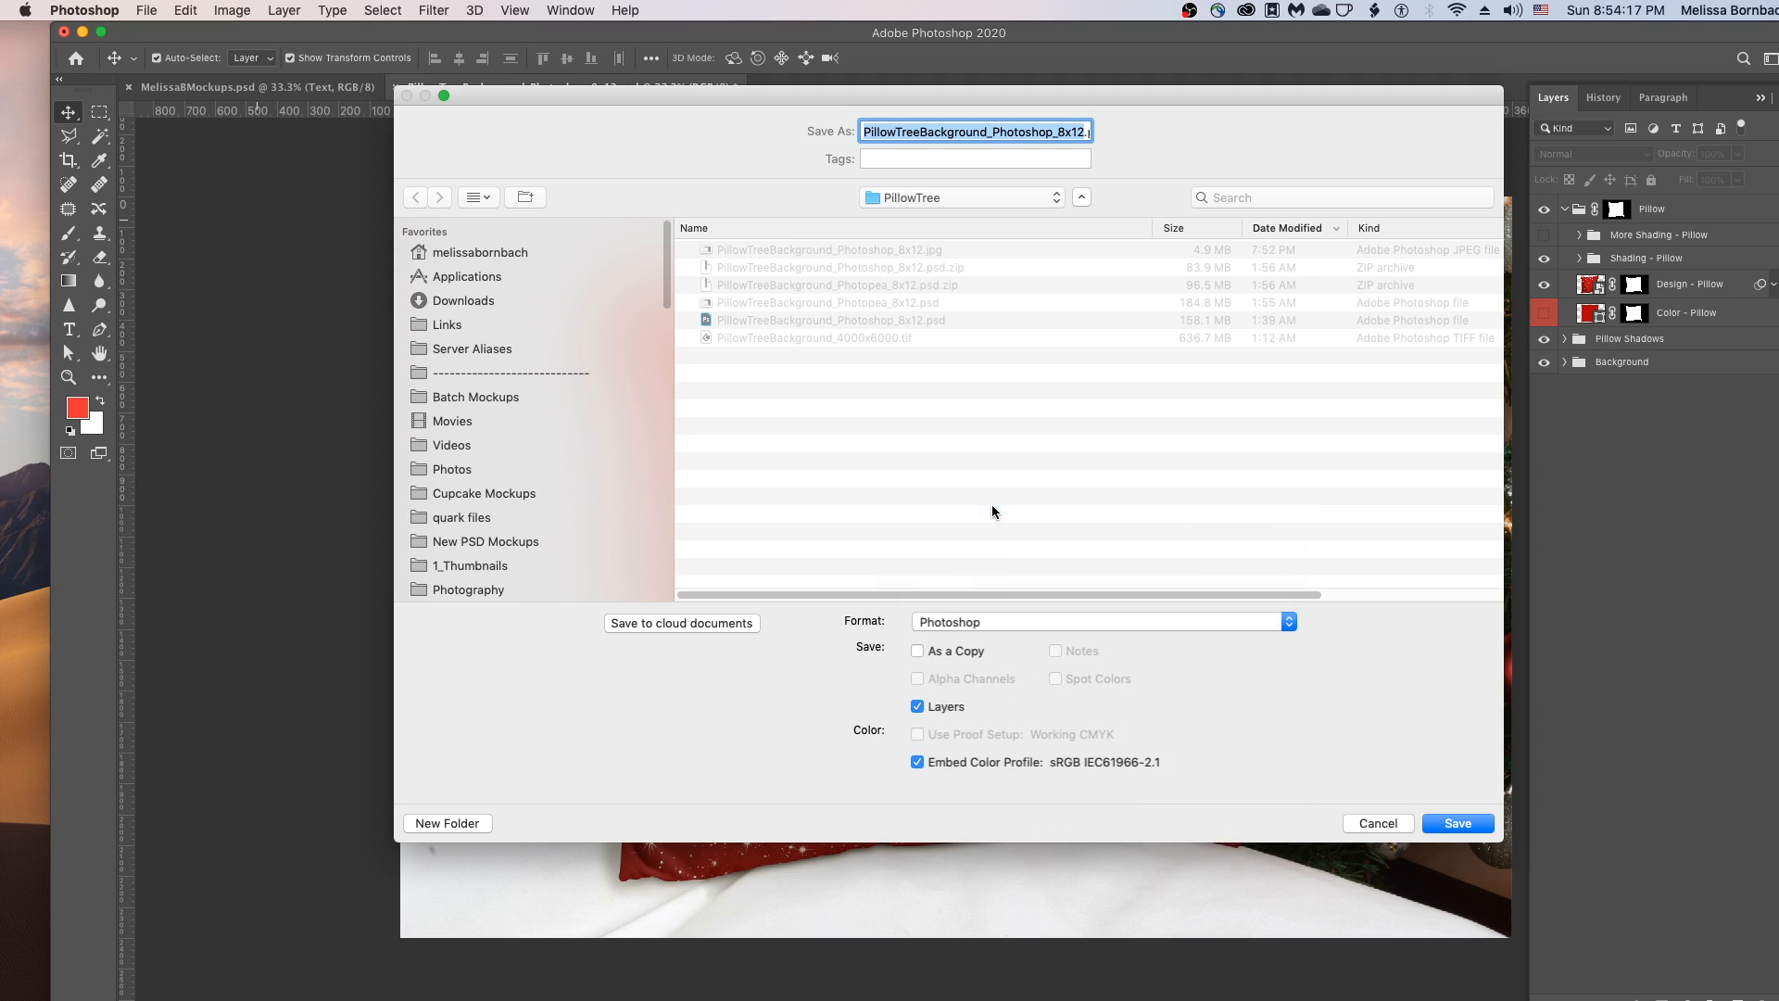
click(944, 130)
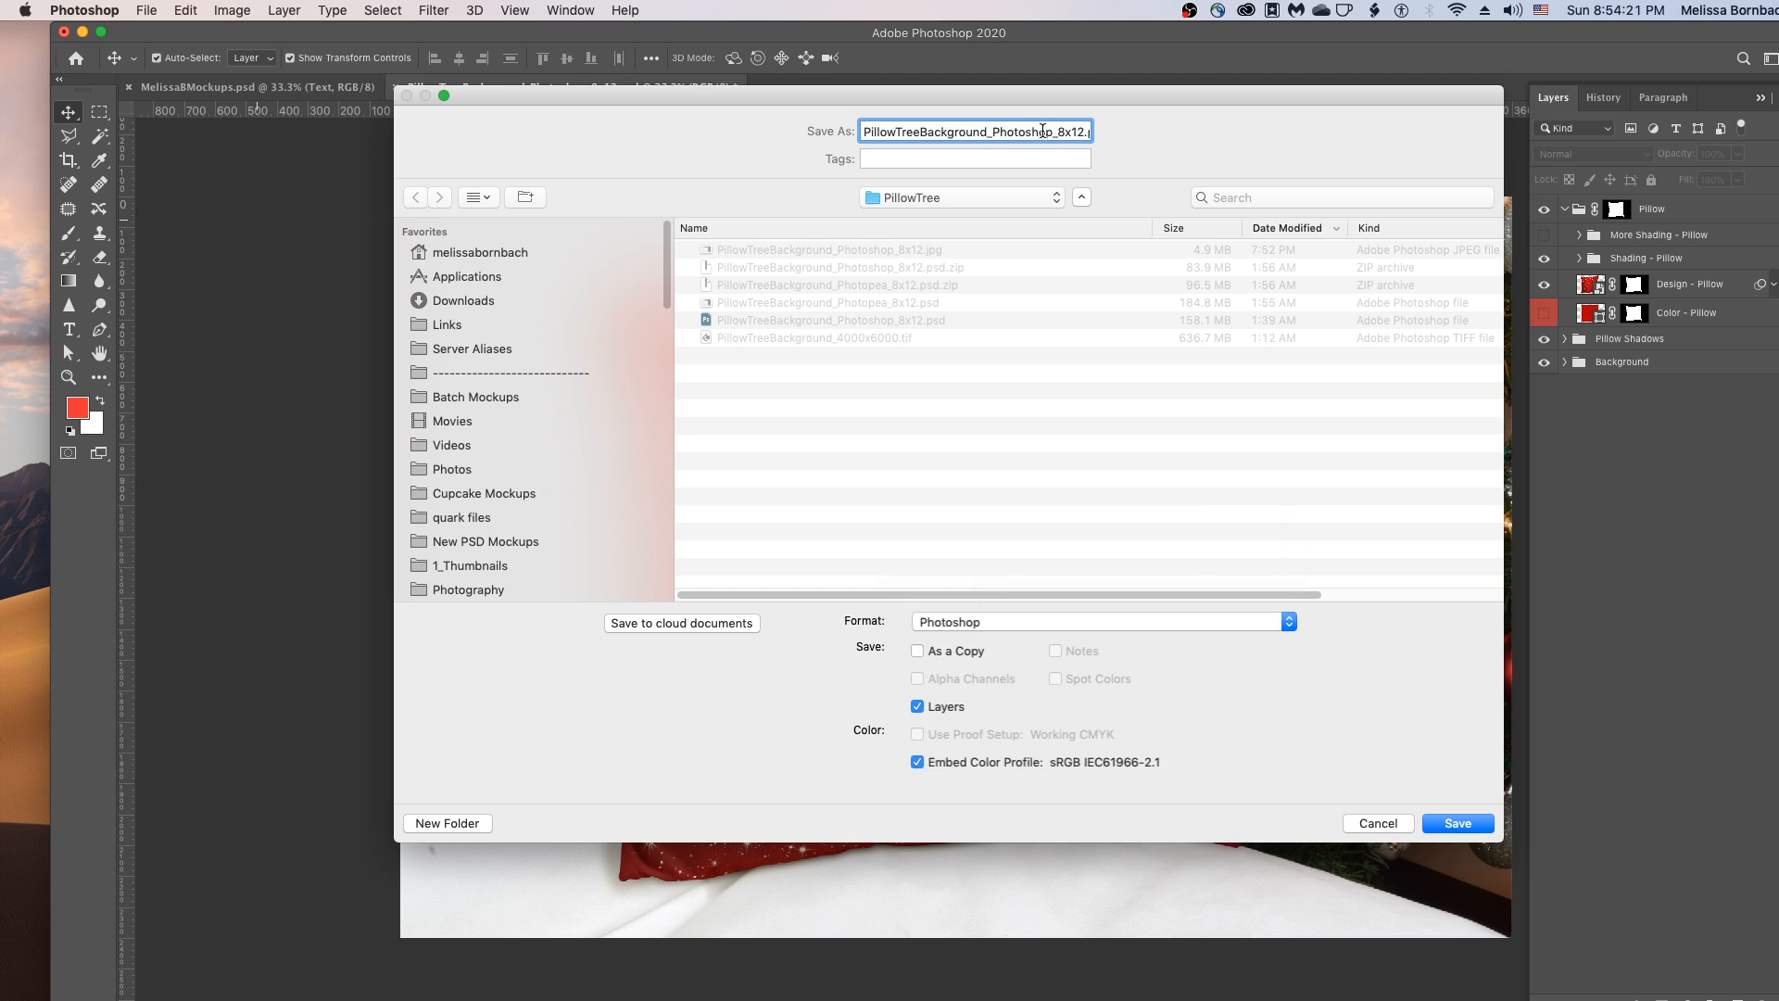
click(1377, 824)
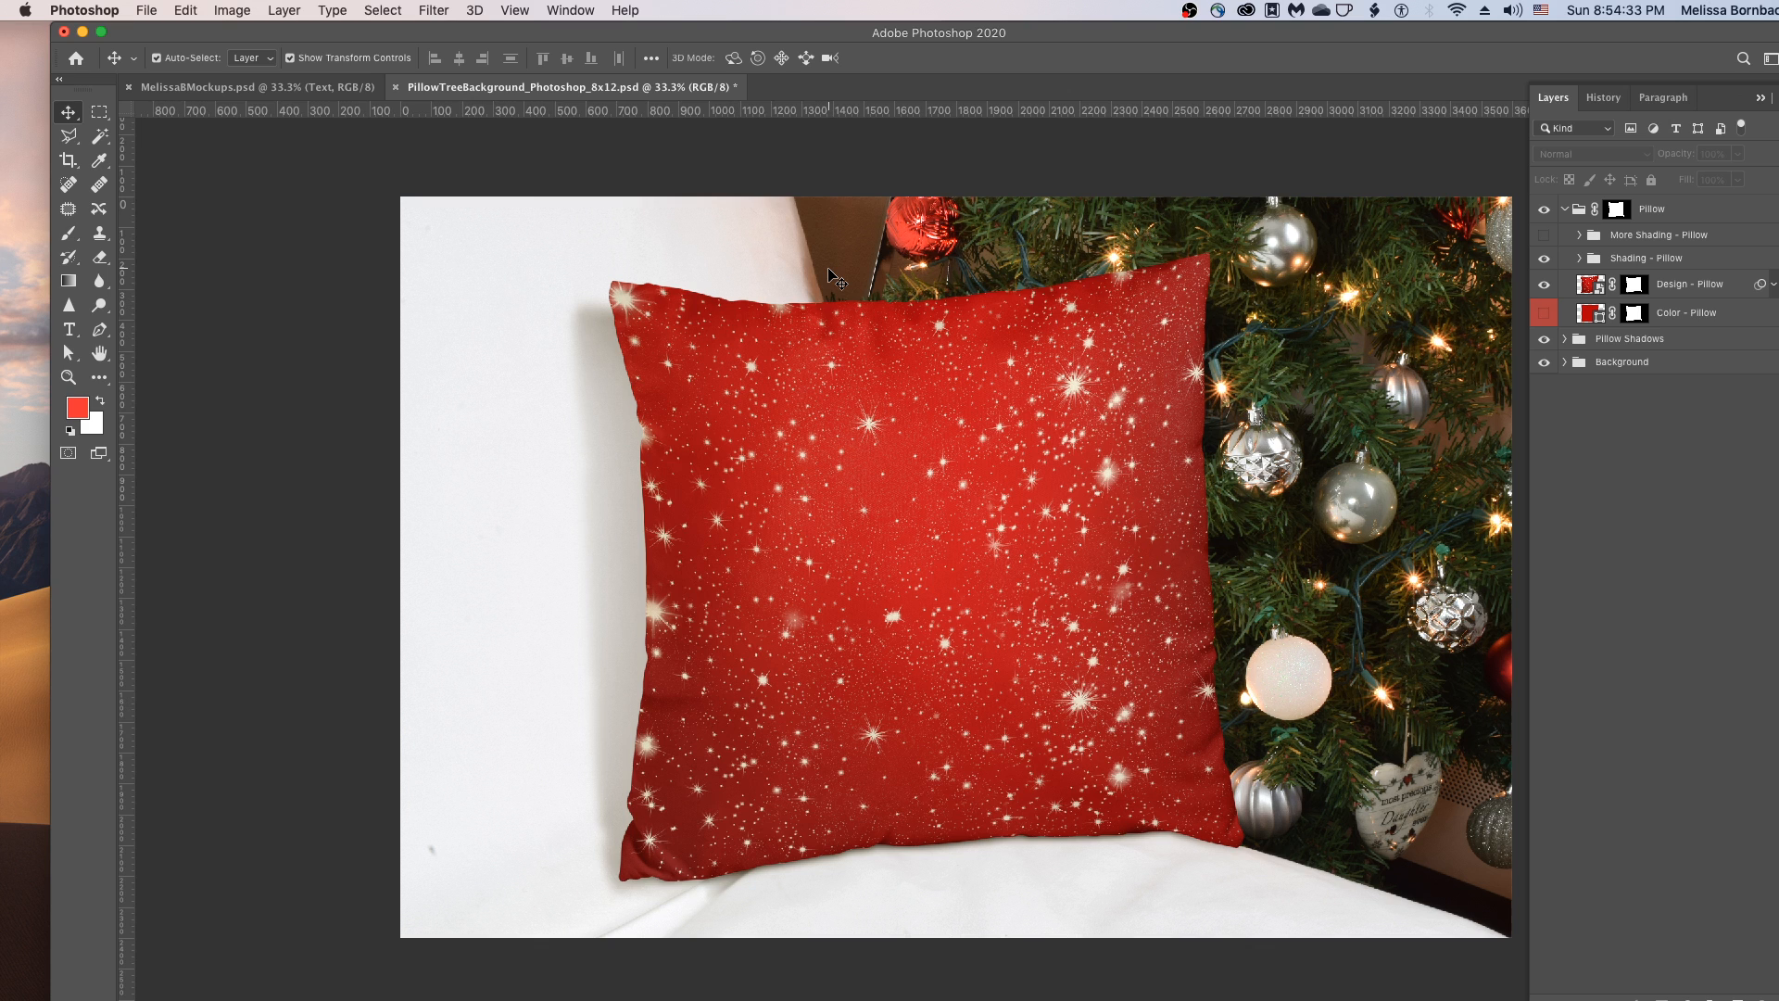
- Switch to the open MelissaBMockups.psd document
click(243, 87)
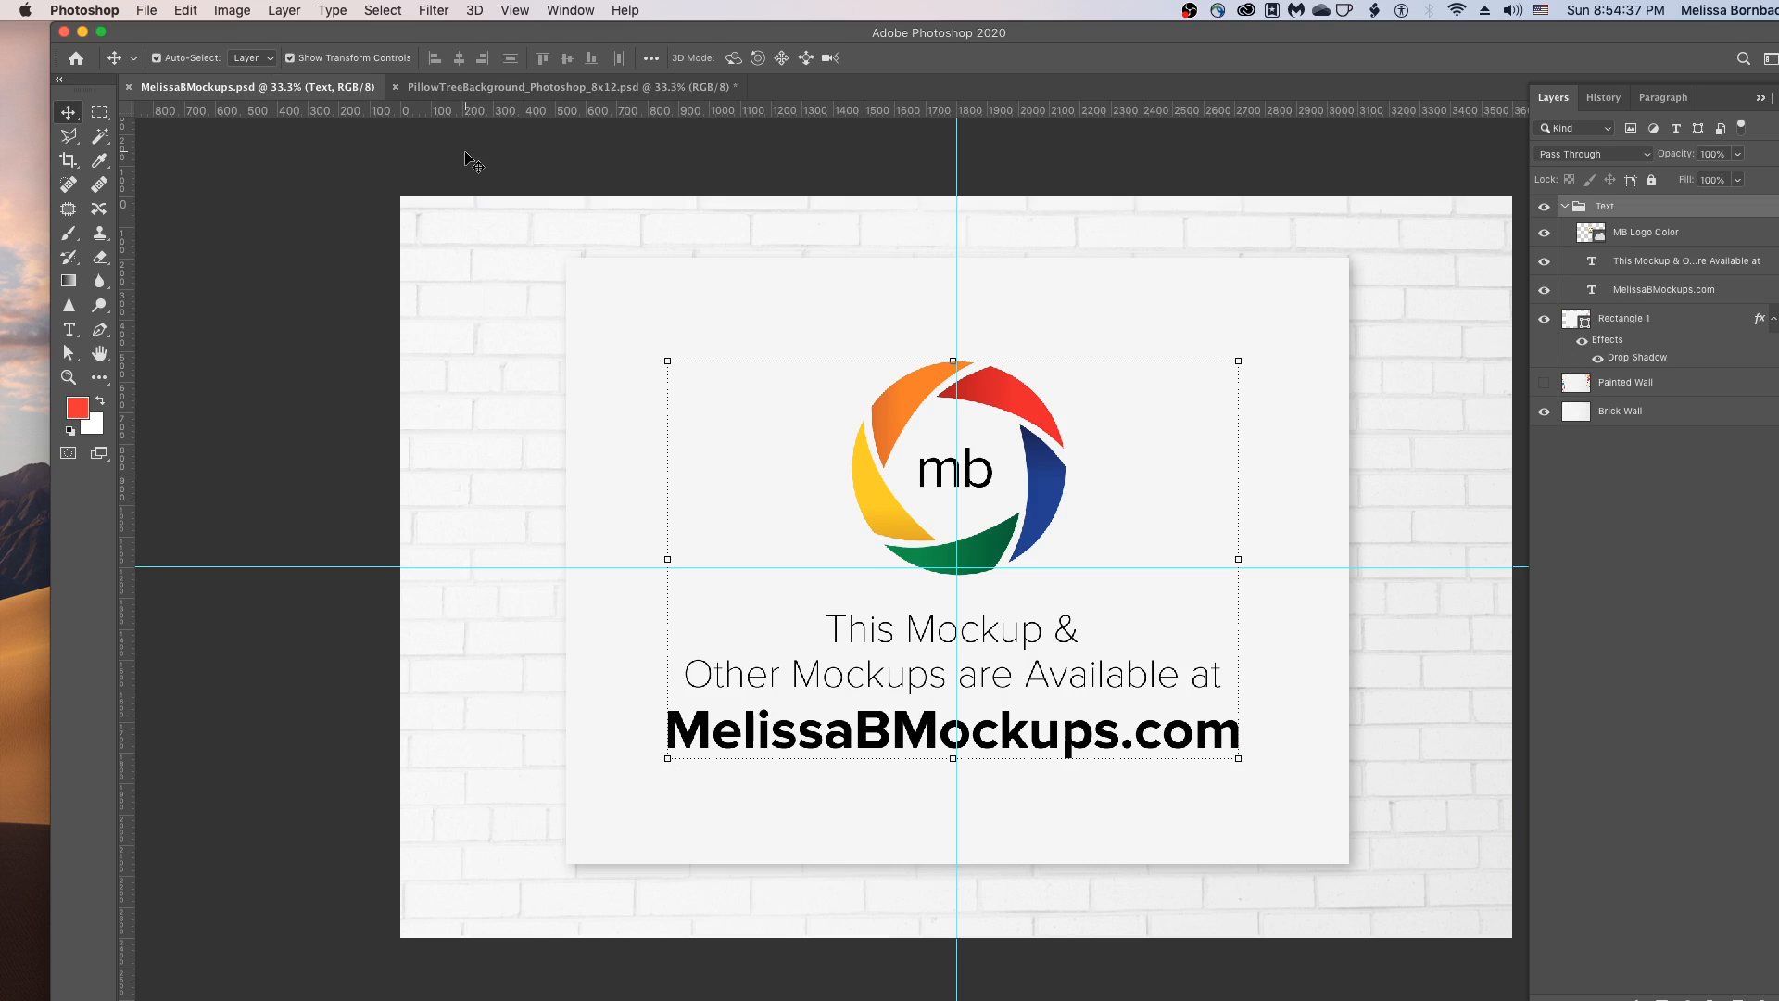